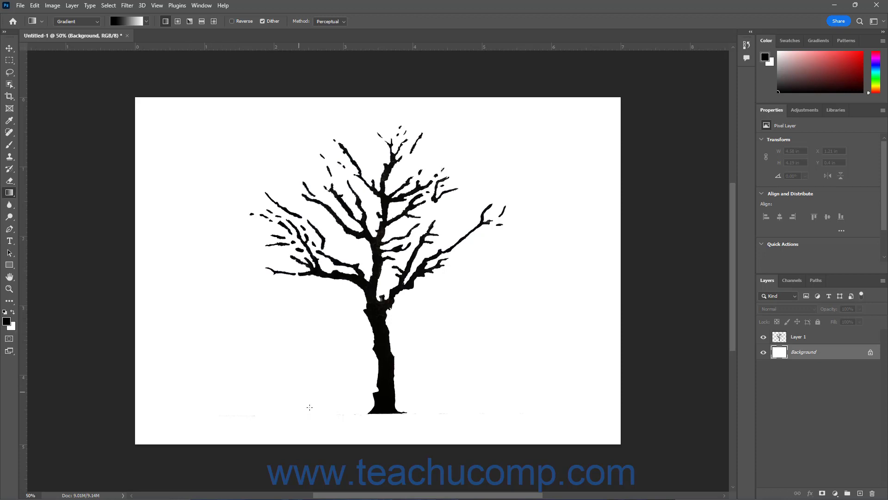
# Step: Try a vertical black-to-white gradient fill from the tree's base to just above the canvas, and undo it
pyautogui.moveTo(379, 416); pyautogui.dragTo(382, 89)
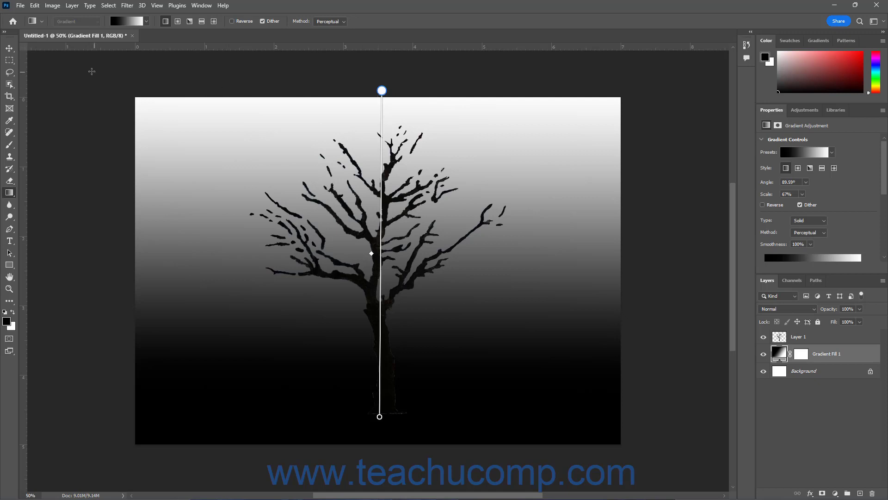
pyautogui.click(35, 6)
pyautogui.click(51, 17)
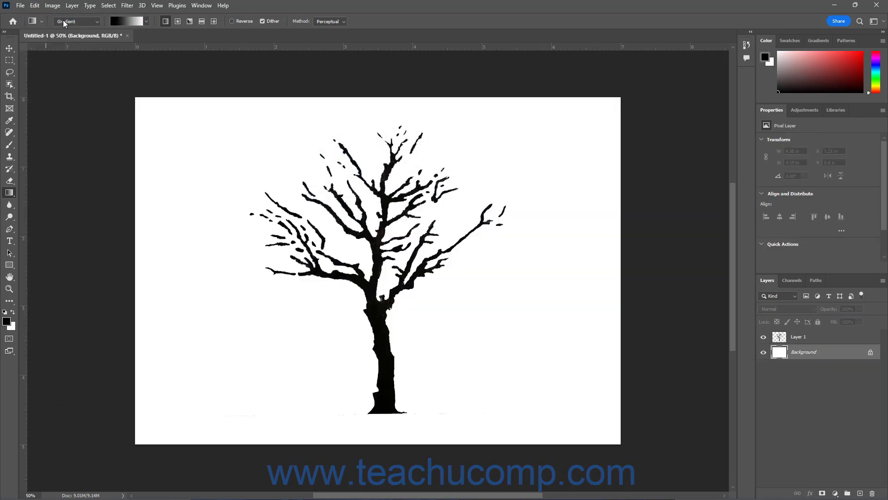
# Step: Try a Classic gradient from the tree's base to the canvas's upper edge, undo it, and restore the Gradient mode
pyautogui.click(62, 21)
pyautogui.click(69, 37)
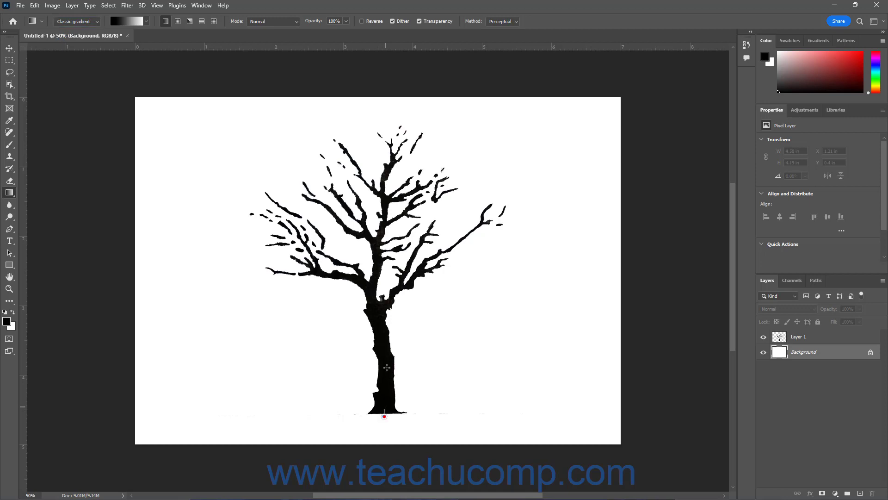
pyautogui.moveTo(384, 417); pyautogui.dragTo(385, 98)
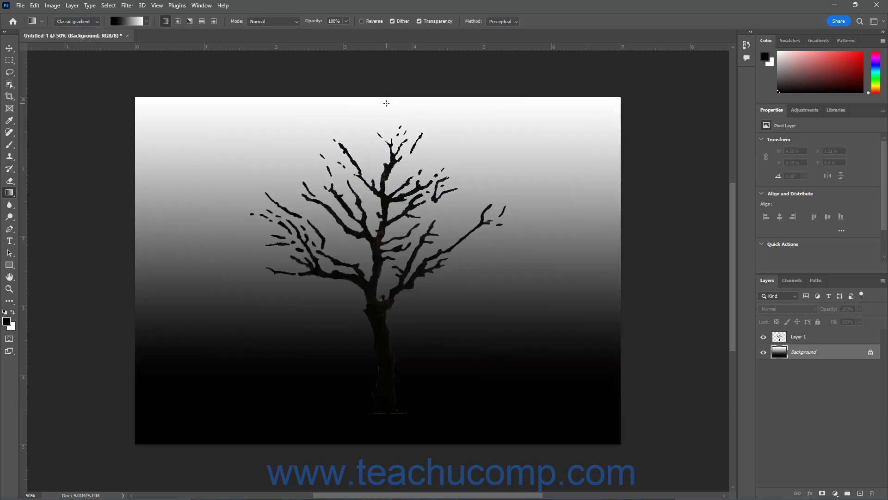
pyautogui.click(35, 6)
pyautogui.click(55, 16)
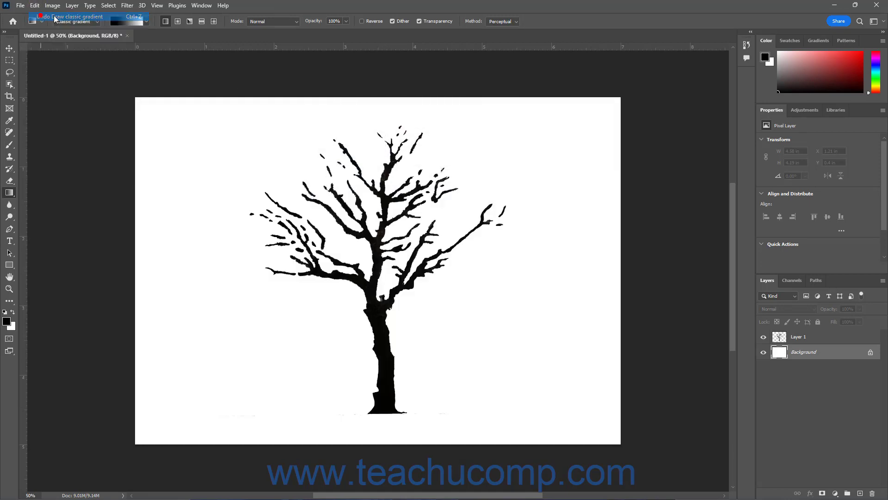
pyautogui.click(76, 22)
pyautogui.click(81, 30)
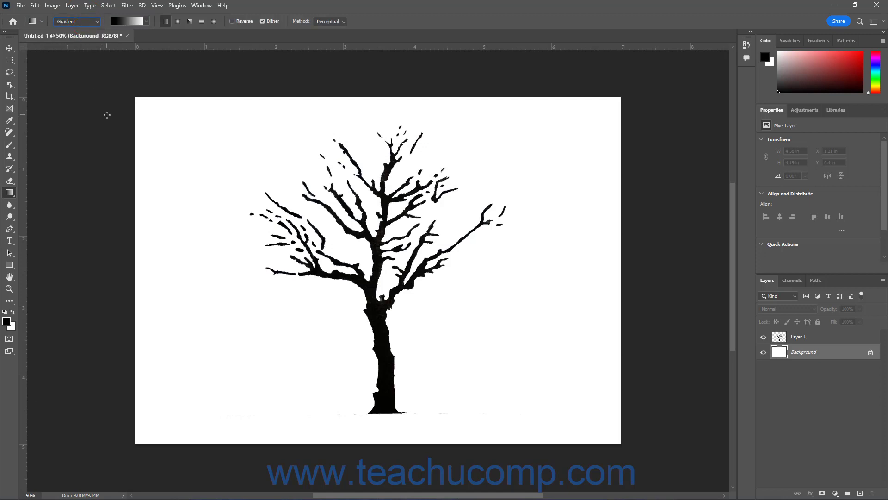
# Step: Choose the Gradient Tool from its group of fill tools
pyautogui.click(12, 194)
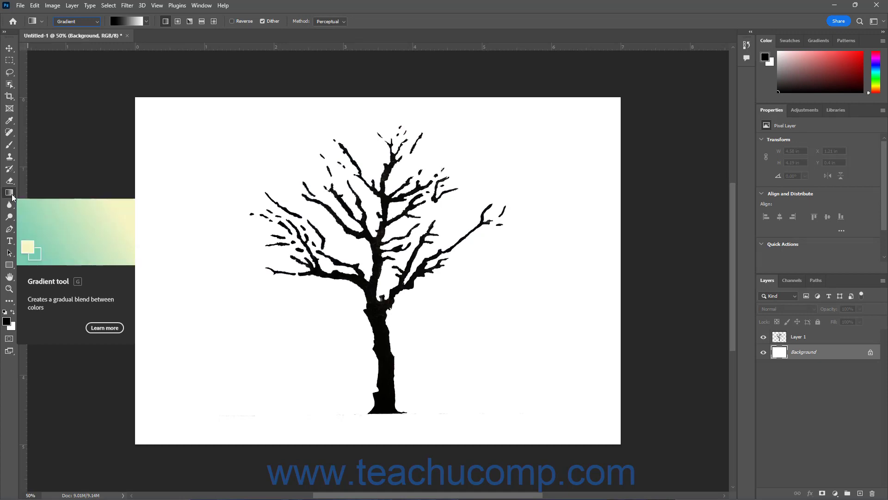
pyautogui.click(12, 195)
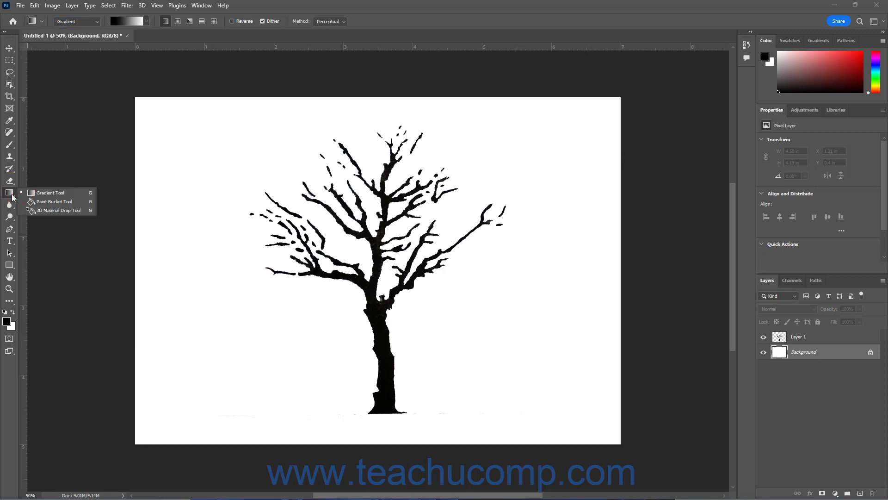
pyautogui.click(42, 192)
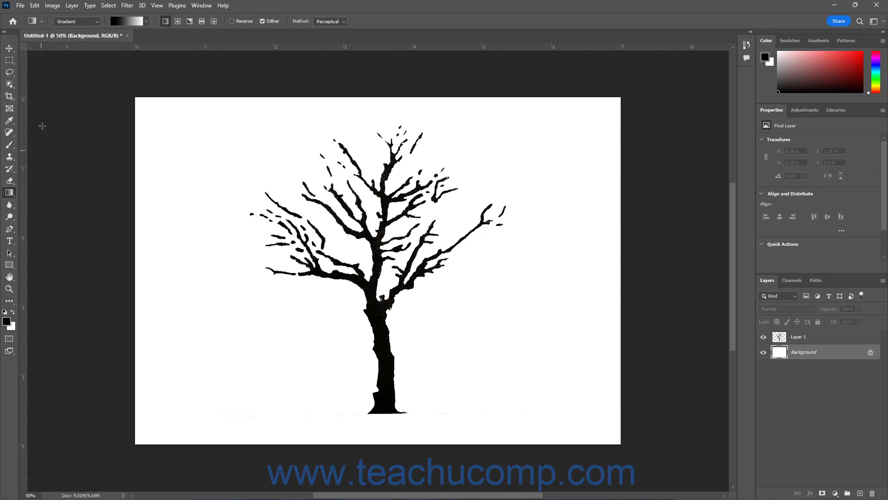
# Step: Load the Circular Rainbow tool preset and draw its radial gradient from the trunk's base to above the canvas
pyautogui.click(42, 21)
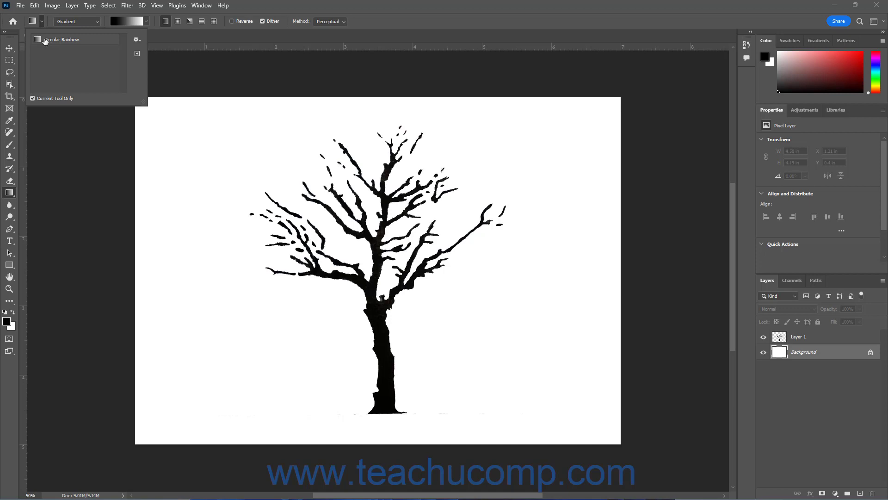
pyautogui.click(45, 41)
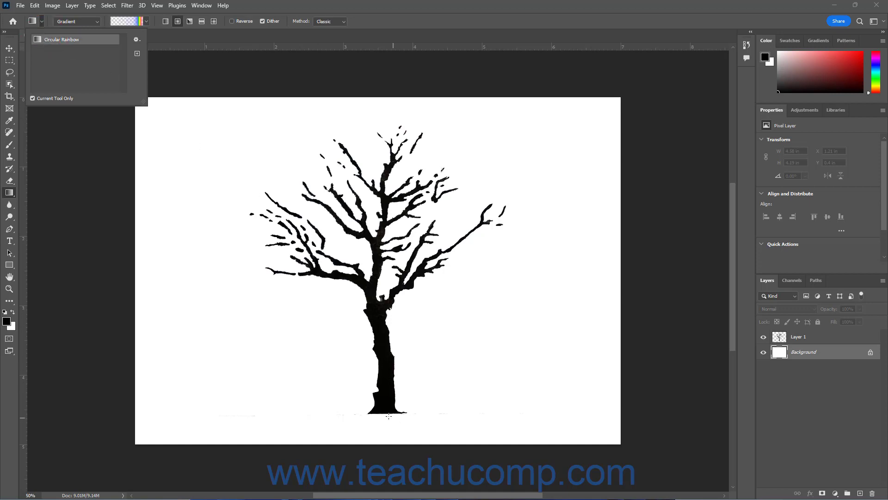
pyautogui.moveTo(385, 413); pyautogui.dragTo(375, 72)
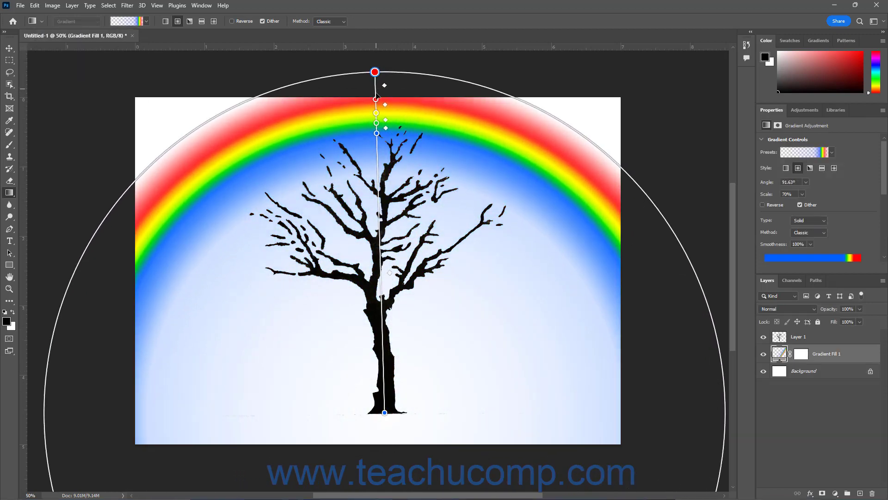
# Step: Undo the rainbow gradient fill layer and reset the Gradient tool to its default settings
pyautogui.click(35, 5)
pyautogui.click(40, 17)
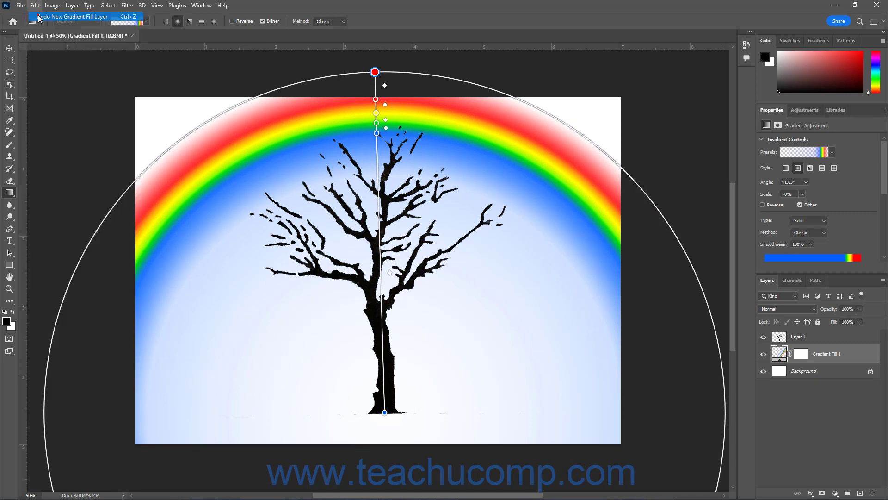
pyautogui.rightClick(36, 21)
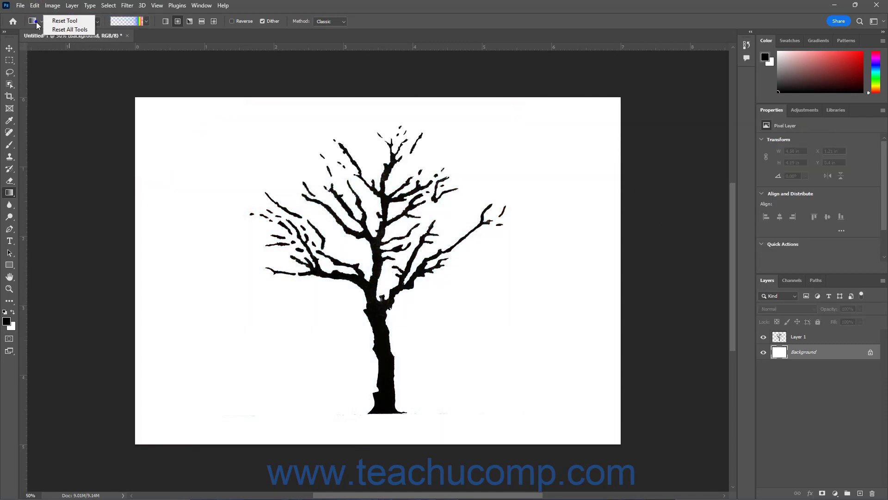
pyautogui.click(65, 21)
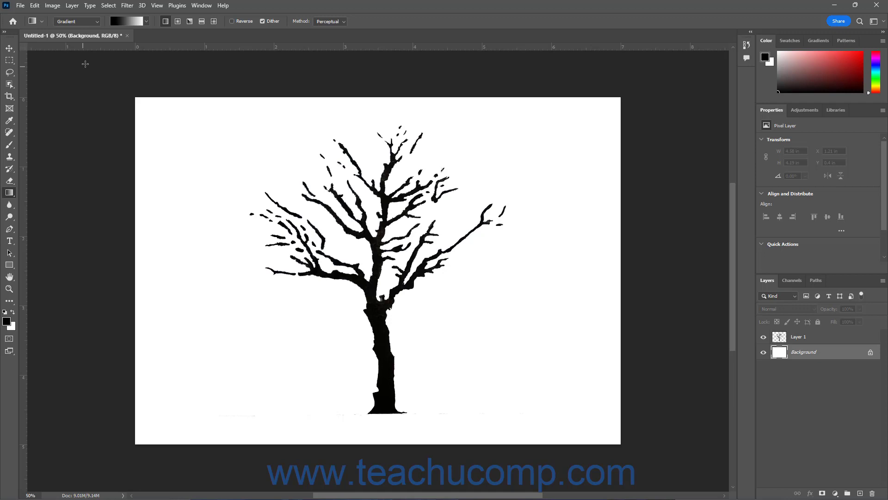
# Step: Switch the Gradient tool's mode to Classic gradient and back to Gradient
pyautogui.click(97, 22)
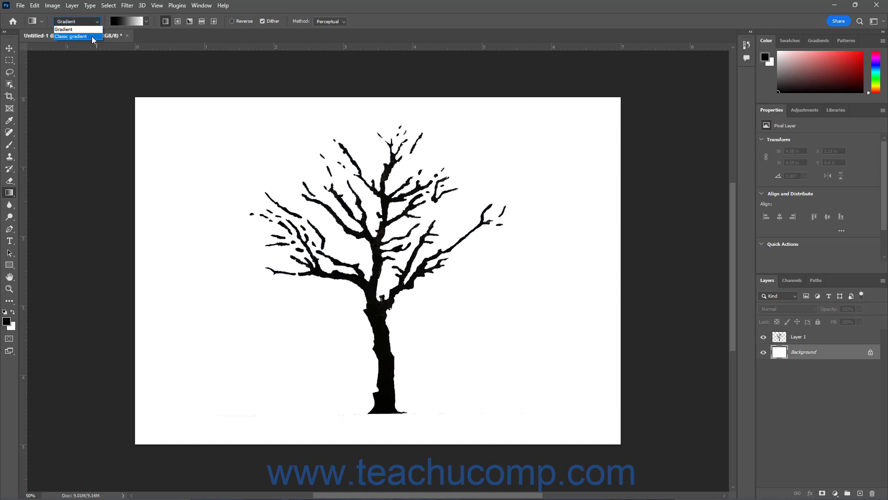
pyautogui.click(92, 36)
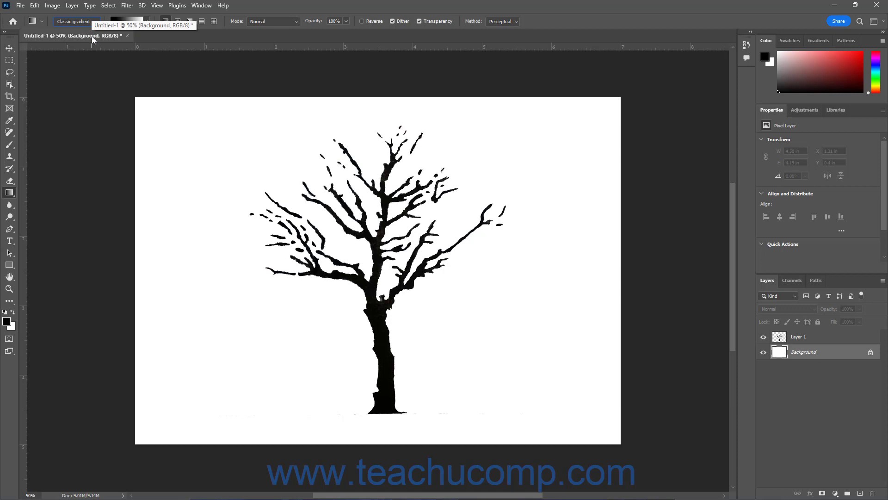
pyautogui.click(87, 24)
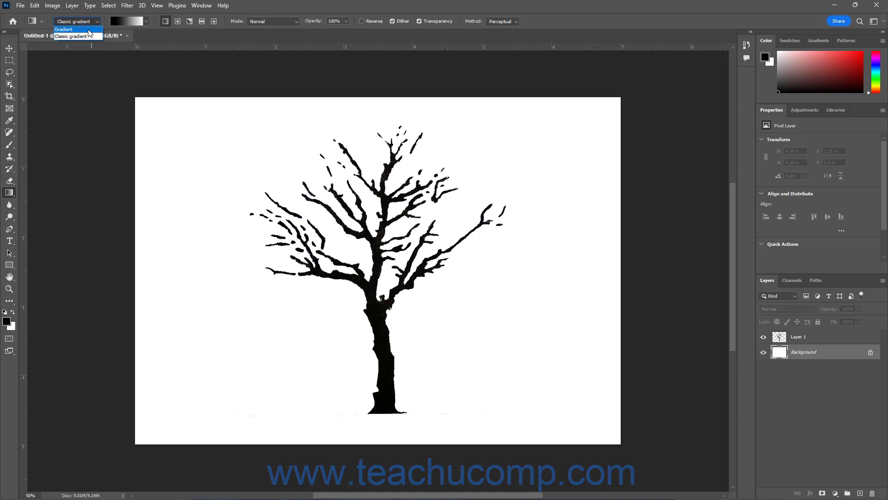
pyautogui.click(88, 31)
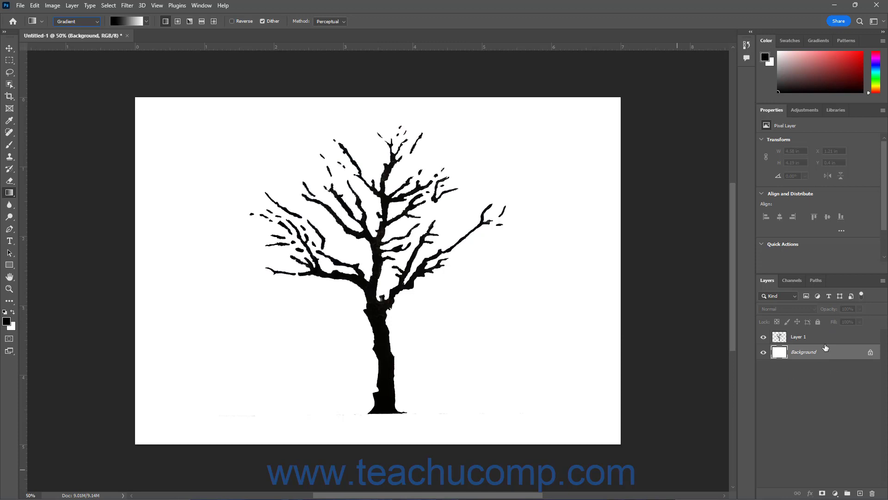
# Step: Try a vertical black-to-white gradient on a new empty layer above Background, and undo both the gradient and the layer
pyautogui.click(860, 493)
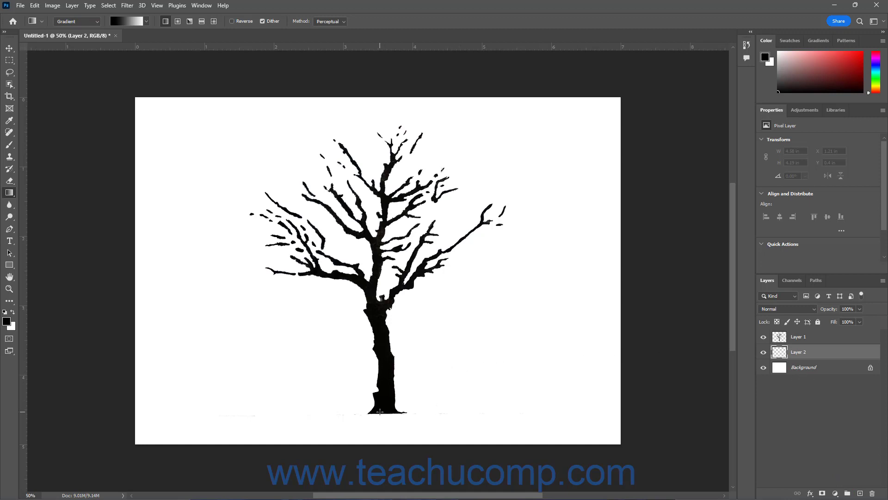
pyautogui.moveTo(382, 413); pyautogui.dragTo(380, 99)
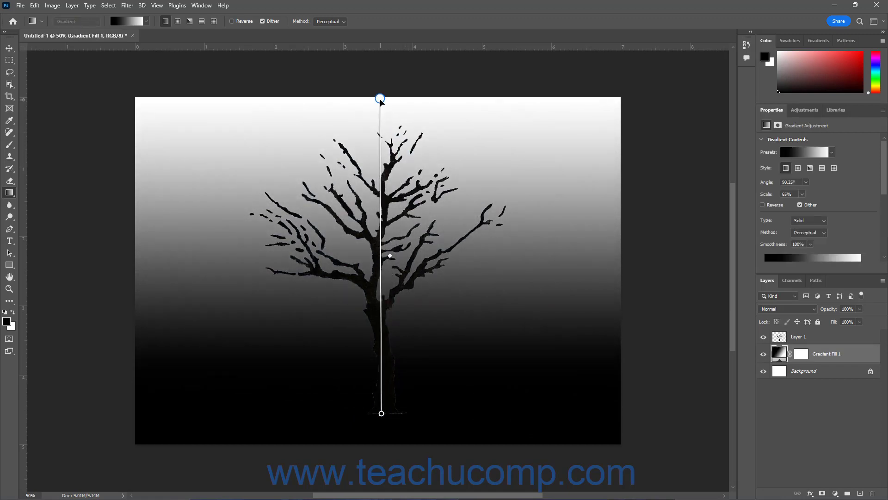
pyautogui.click(35, 5)
pyautogui.click(37, 16)
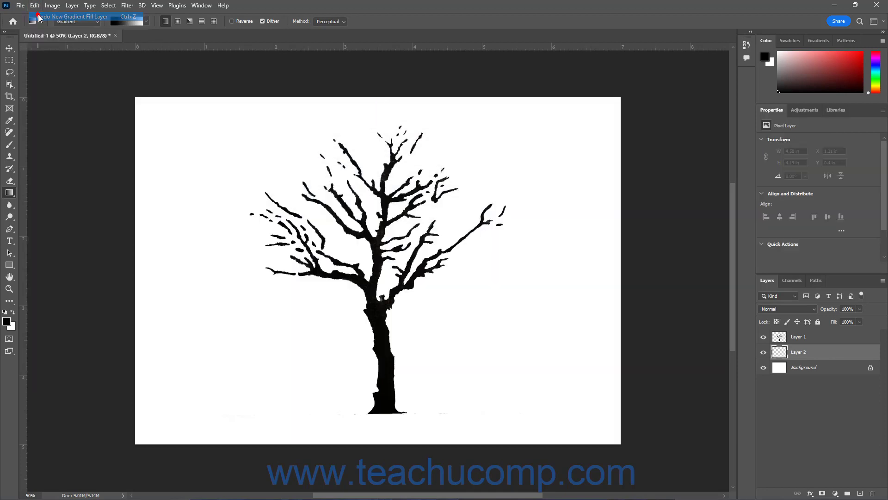
pyautogui.click(36, 6)
pyautogui.click(39, 17)
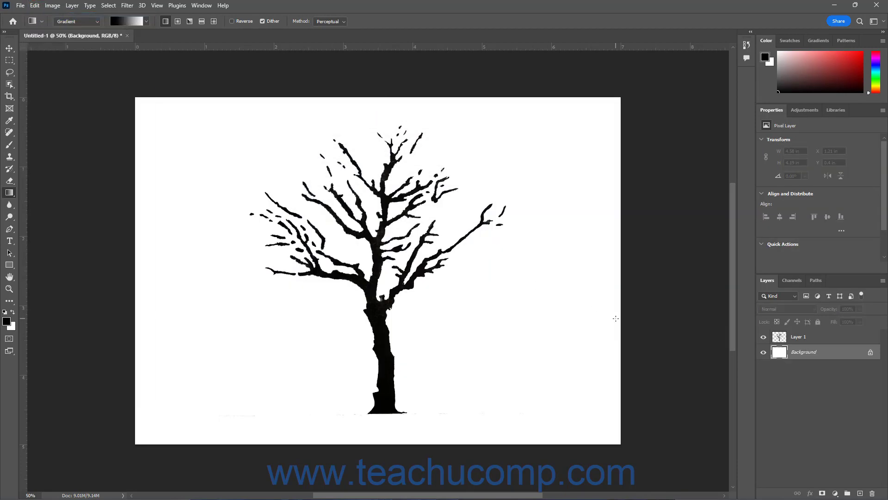
# Step: With the Background layer selected, try a horizontal gradient from the trunk to beyond the canvas's right edge, and undo it
pyautogui.click(799, 360)
pyautogui.moveTo(368, 299); pyautogui.dragTo(647, 297)
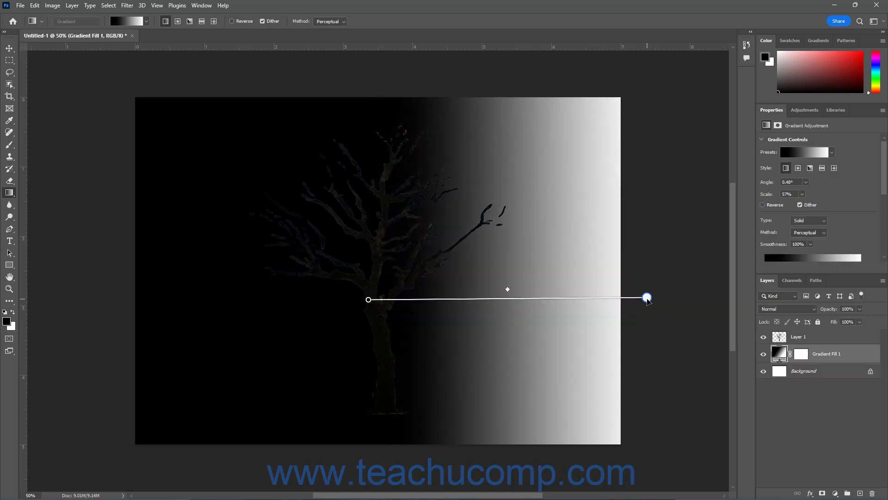
pyautogui.click(37, 6)
pyautogui.click(39, 13)
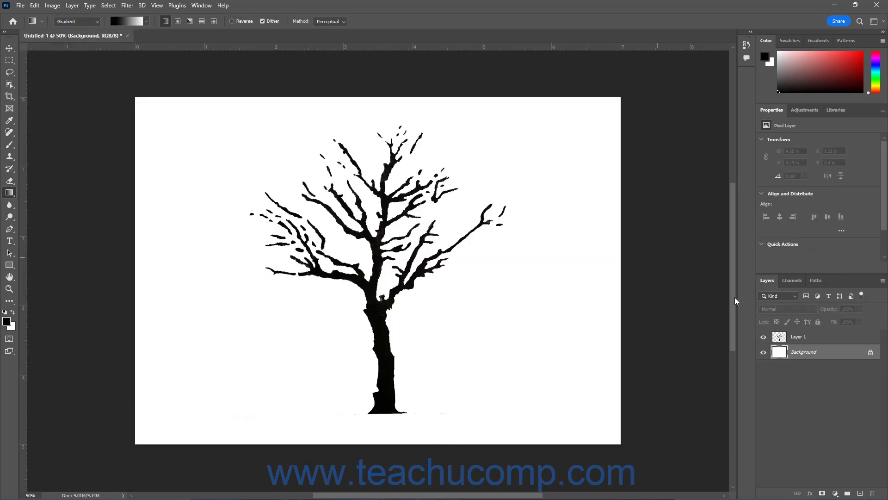
# Step: With no layer selected, try a diagonal gradient from the canvas's upper-left corner towards its right side, and undo it
pyautogui.click(794, 376)
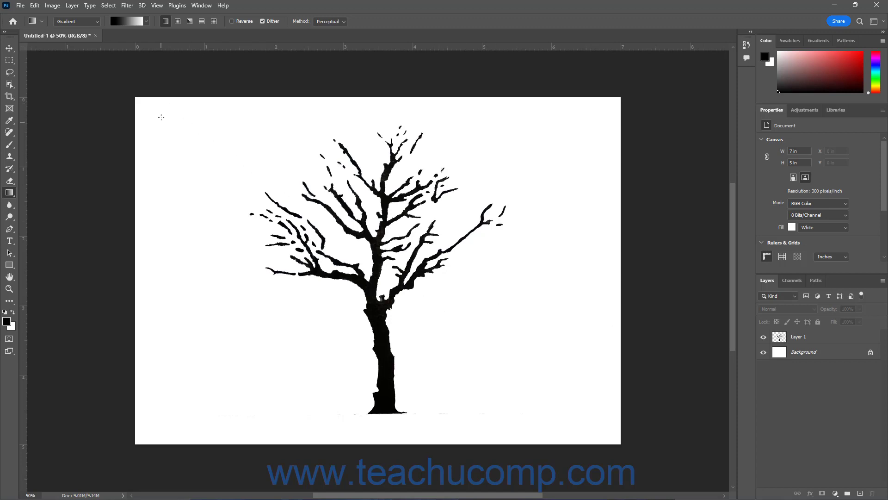
pyautogui.moveTo(161, 114); pyautogui.dragTo(588, 317)
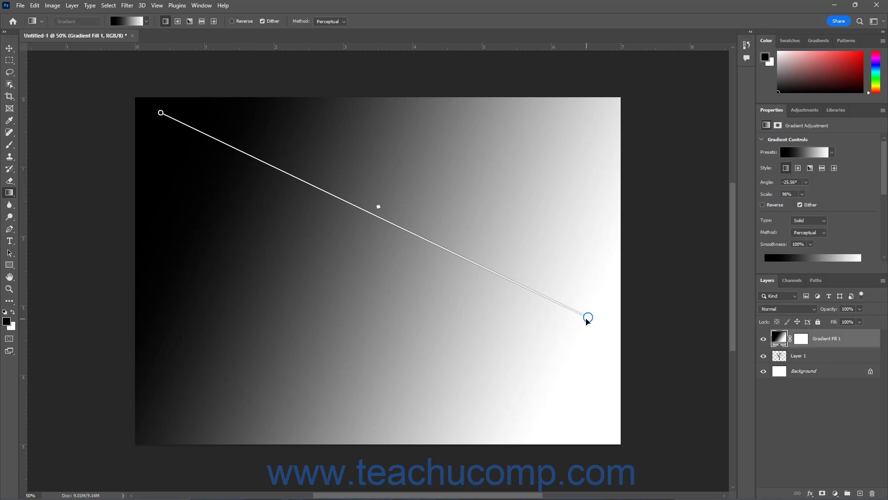
pyautogui.click(35, 5)
pyautogui.click(51, 16)
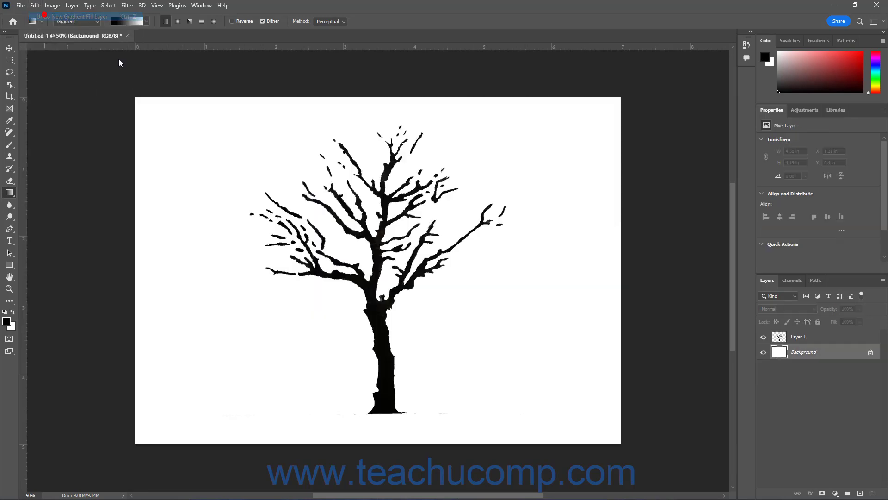
# Step: Set the gradient mode to Classic gradient to compare its options, and return it to Gradient
pyautogui.click(84, 21)
pyautogui.click(88, 38)
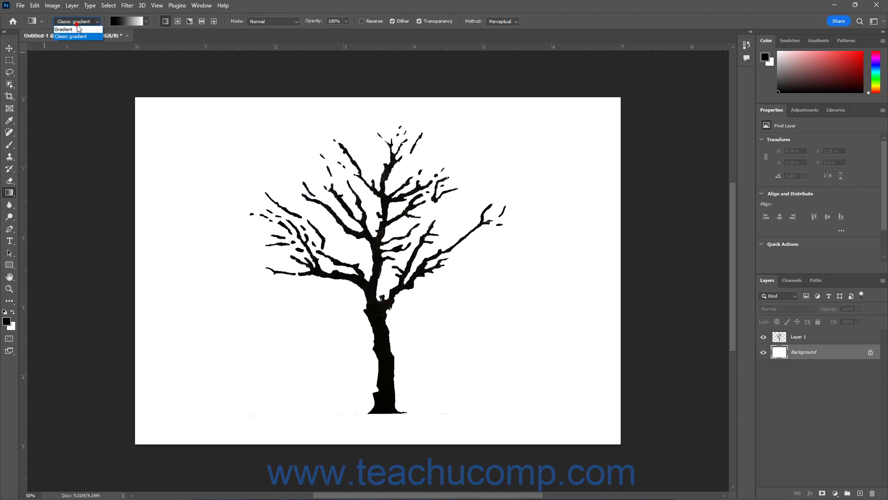
pyautogui.click(77, 28)
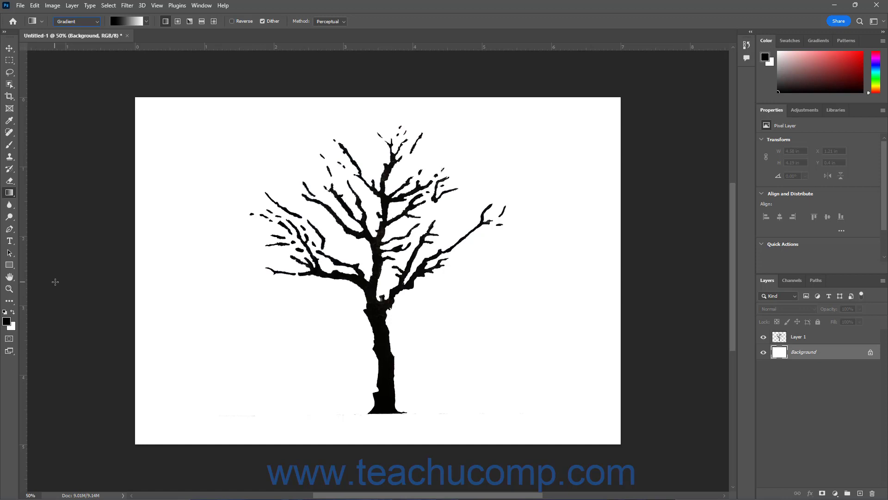
# Step: Browse the gradient presets, collapsing Basics, looking into the Blues group, and checking the loose presets after Neutrals
pyautogui.click(148, 21)
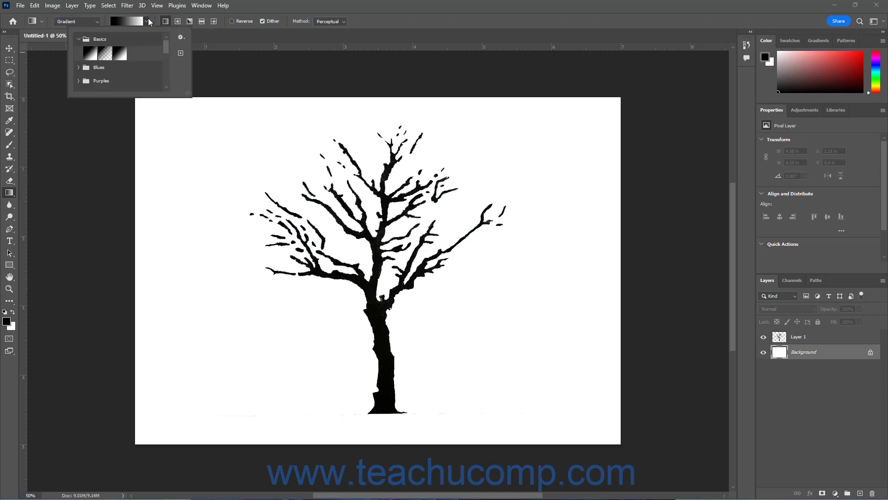
pyautogui.click(79, 40)
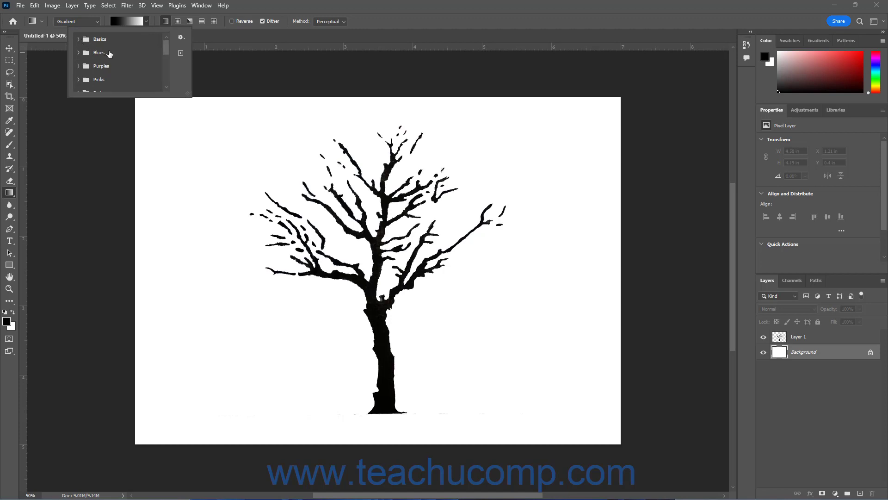
pyautogui.click(78, 53)
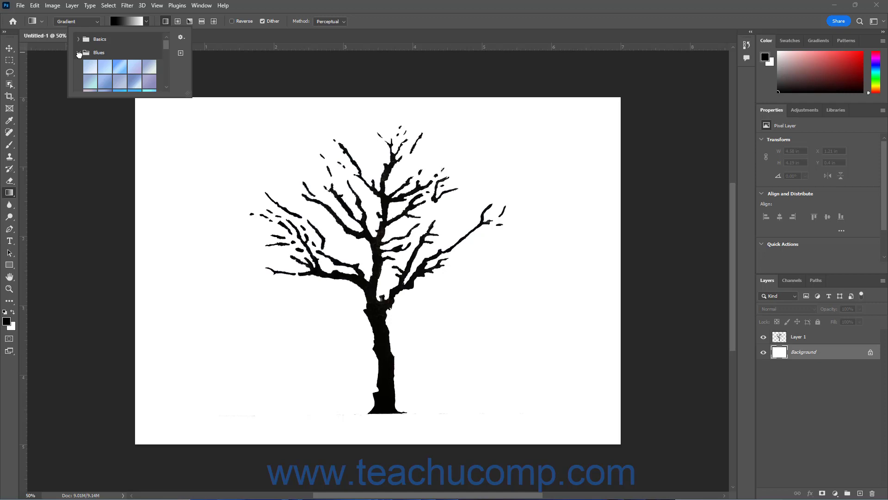
pyautogui.click(78, 52)
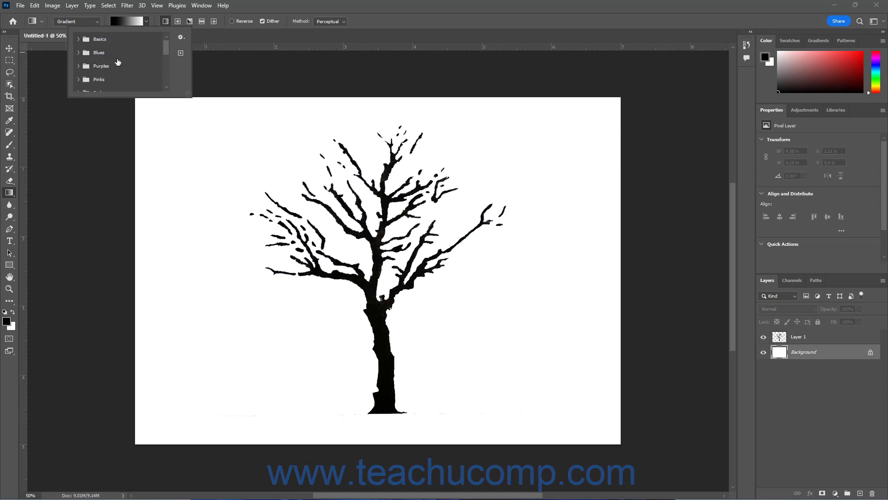
pyautogui.scroll(-5, 118, 65)
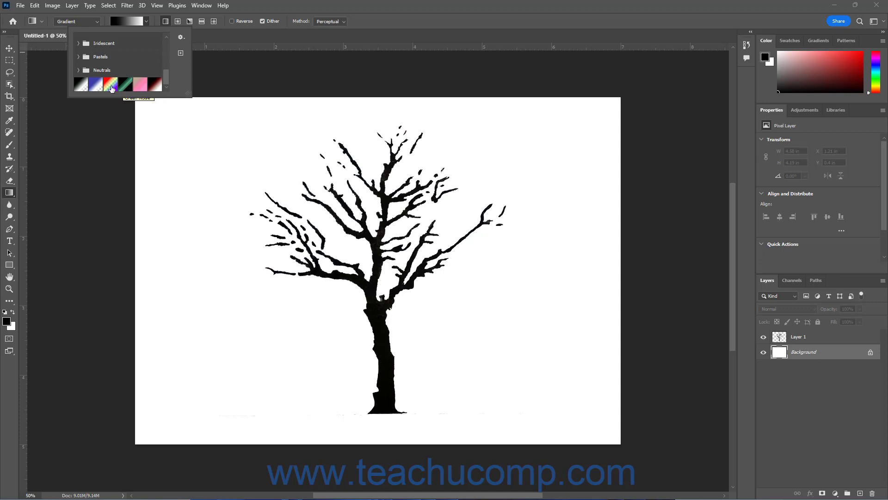
# Step: Choose the Custom Black-White-Transparent gradient preset and inspect it in the Gradient Editor using Classic gradient mode, without changing it
pyautogui.doubleClick(81, 88)
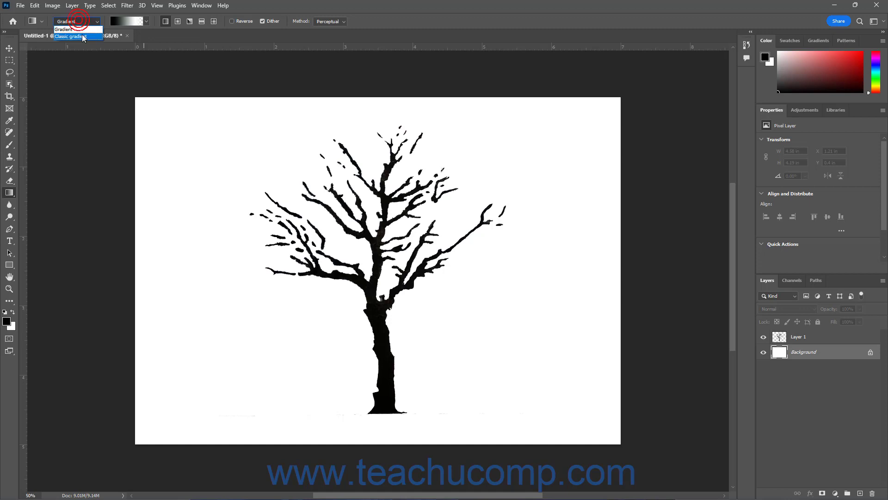
pyautogui.click(83, 36)
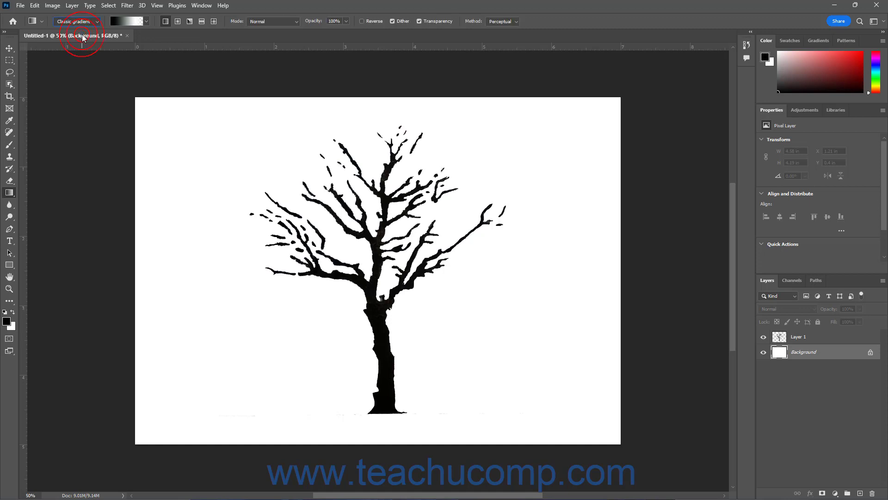
pyautogui.click(121, 22)
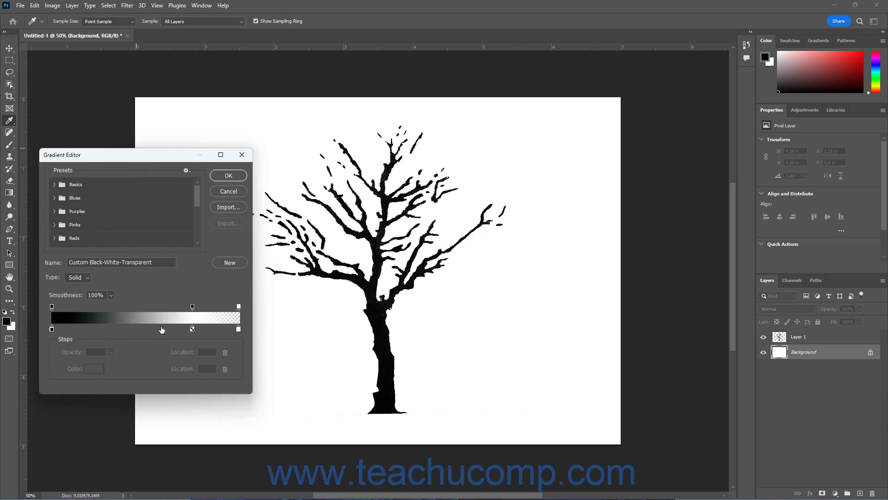
pyautogui.click(227, 190)
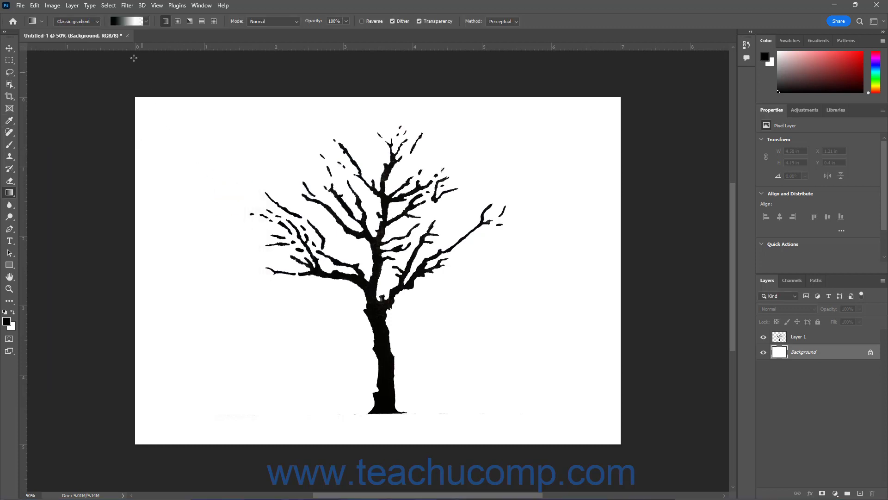
# Step: Return the gradient mode to Gradient and look at the available gradient presets
pyautogui.click(94, 21)
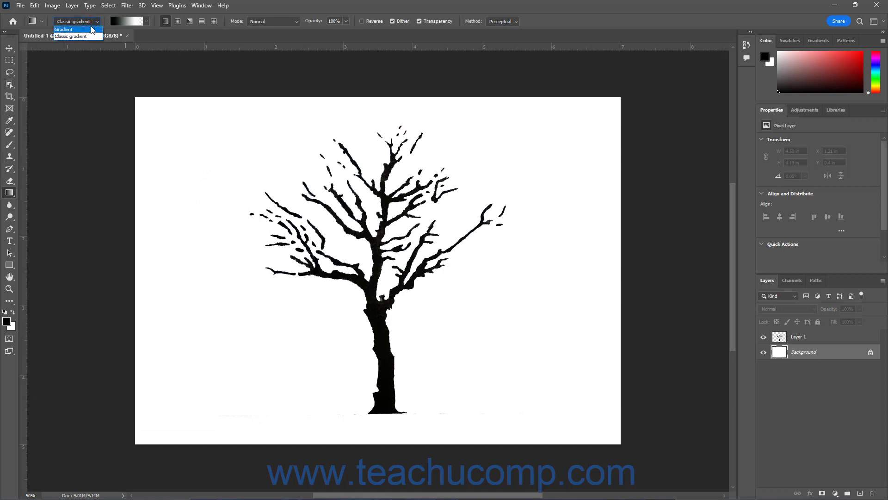
pyautogui.click(90, 29)
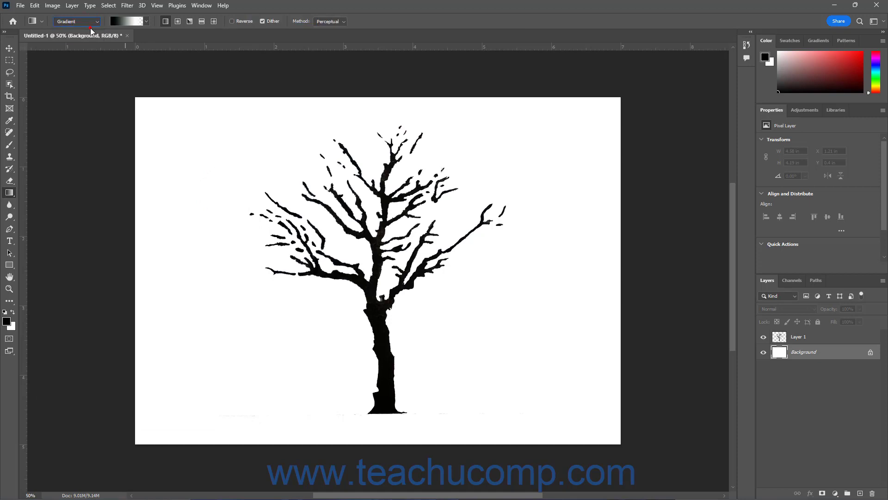
pyautogui.click(124, 22)
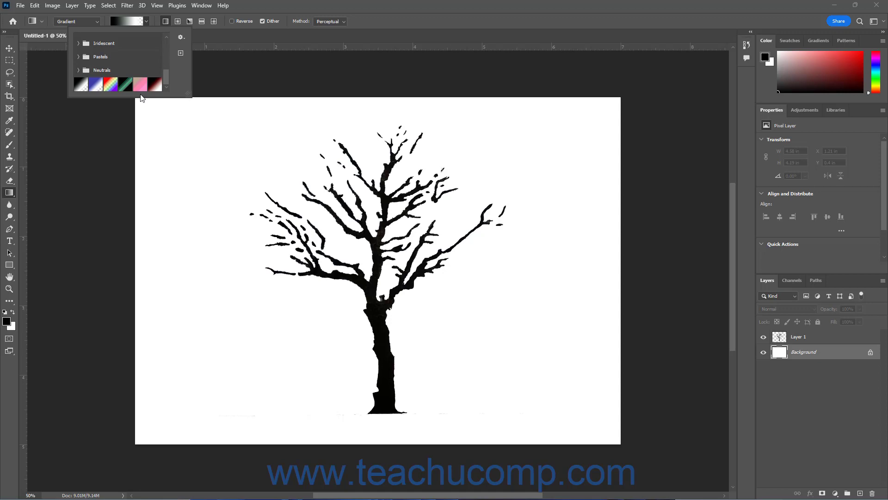
pyautogui.click(148, 22)
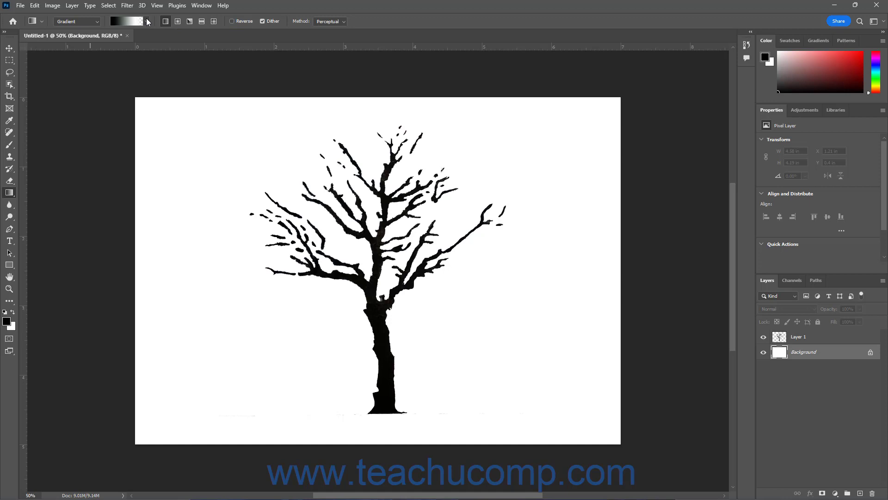
# Step: Look through the gradient styles, settle on linear, and draw a vertical gradient from the trunk's base to the canvas's upper edge
pyautogui.click(175, 21)
pyautogui.click(214, 22)
pyautogui.click(166, 21)
pyautogui.moveTo(380, 410); pyautogui.dragTo(383, 96)
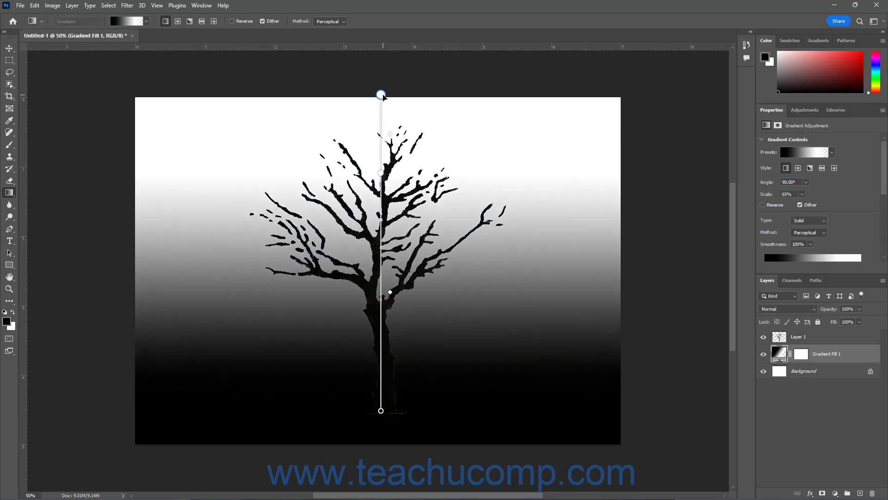
# Step: Try the radial, angle and reflected styles on the gradient fill, and shift its start point slightly below the trunk's base
pyautogui.click(177, 21)
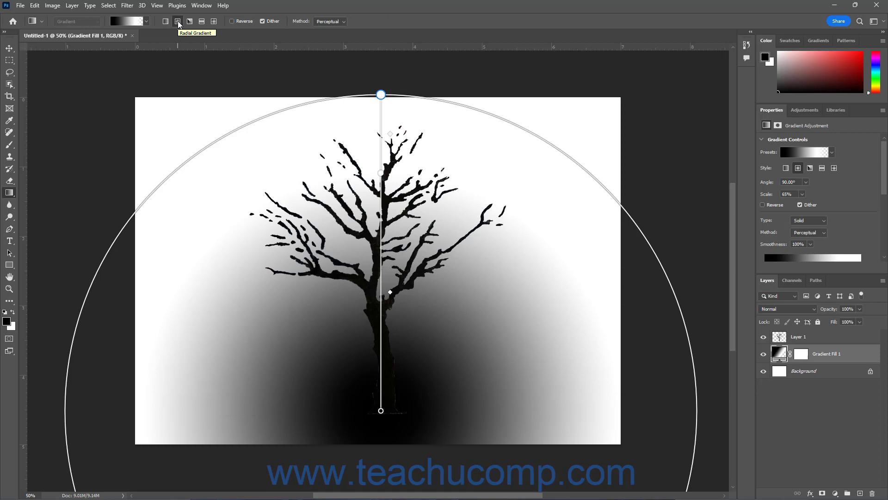
pyautogui.click(178, 21)
pyautogui.click(190, 21)
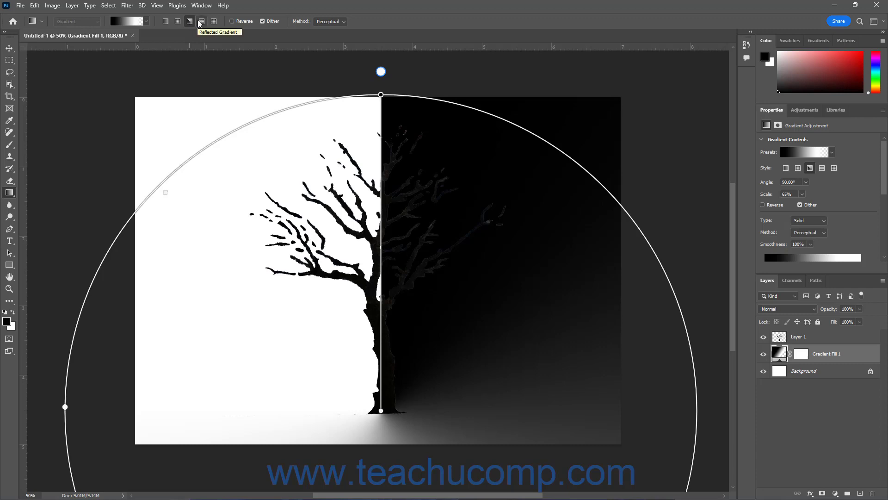
pyautogui.click(200, 22)
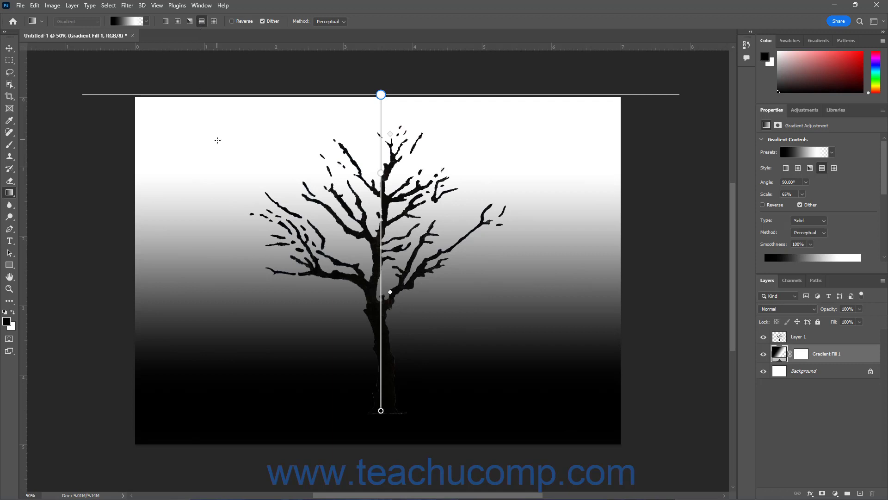
pyautogui.moveTo(381, 411)
pyautogui.mouseDown()
pyautogui.moveTo(383, 133)
pyautogui.moveTo(383, 415)
pyautogui.mouseUp()
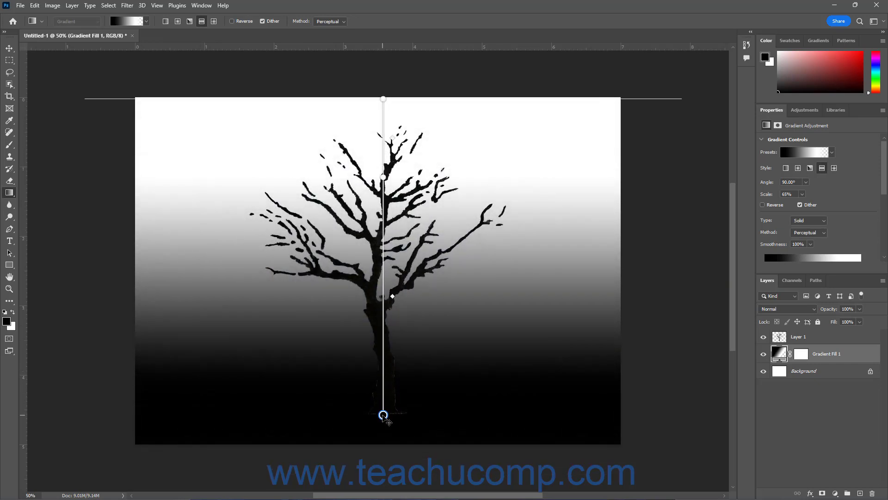
# Step: Try the diamond style on the gradient fill, restore the linear style, and delete the Gradient Fill 1 layer
pyautogui.click(213, 21)
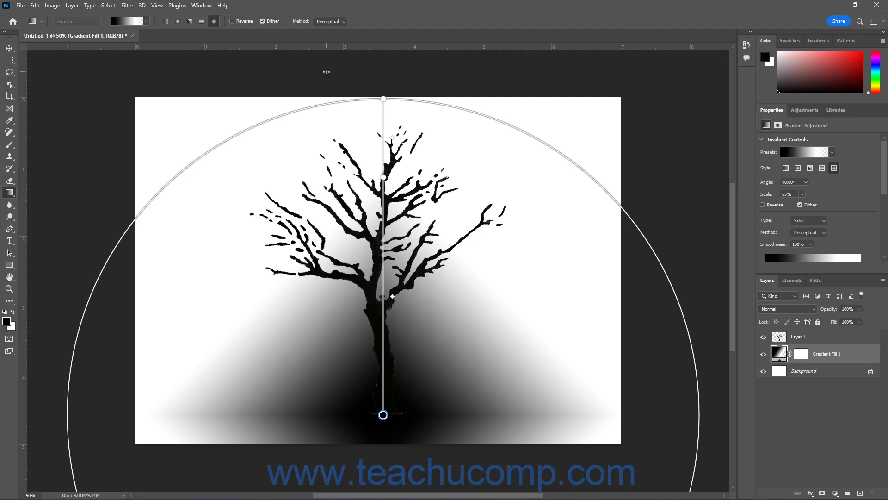
pyautogui.click(166, 21)
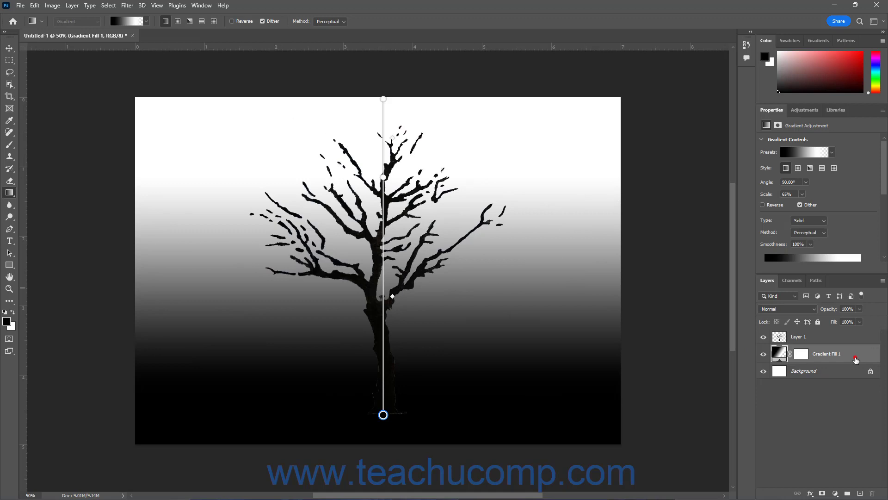
pyautogui.moveTo(856, 360); pyautogui.dragTo(872, 493)
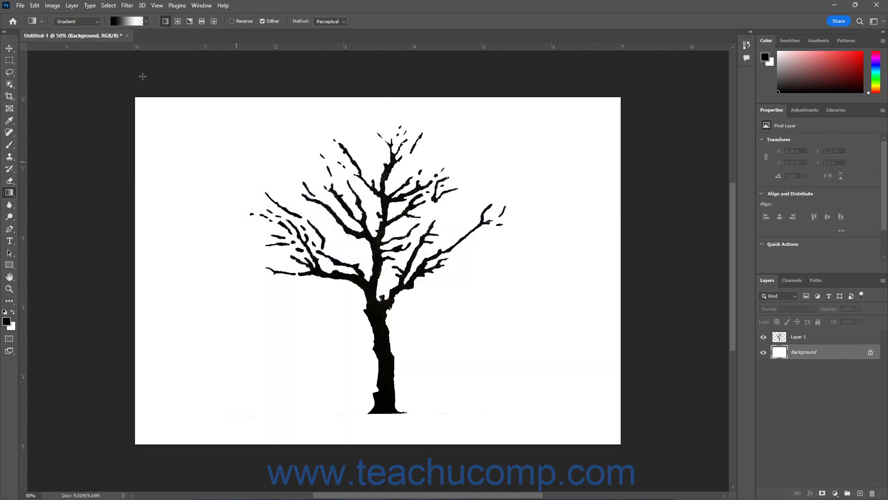
# Step: In Classic gradient mode, try a linear gradient on the Background layer from the trunk's base to the canvas's upper edge, and undo it
pyautogui.click(88, 21)
pyautogui.click(76, 33)
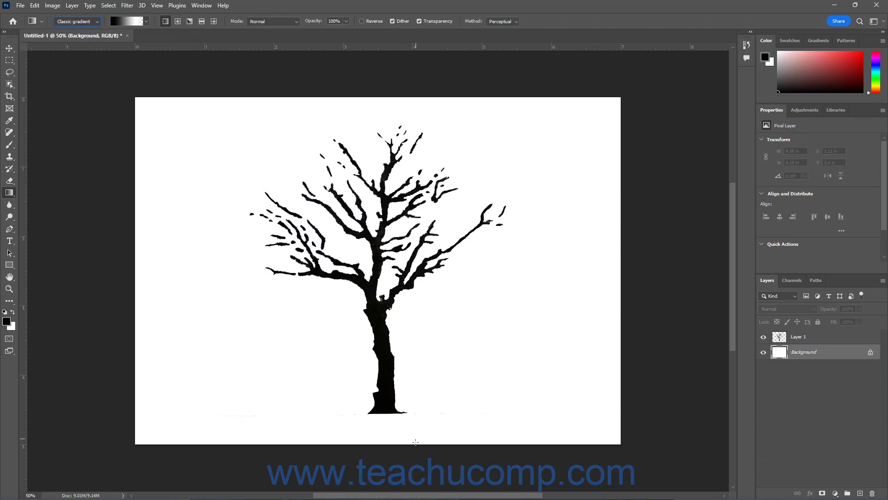
pyautogui.moveTo(385, 413); pyautogui.dragTo(391, 98)
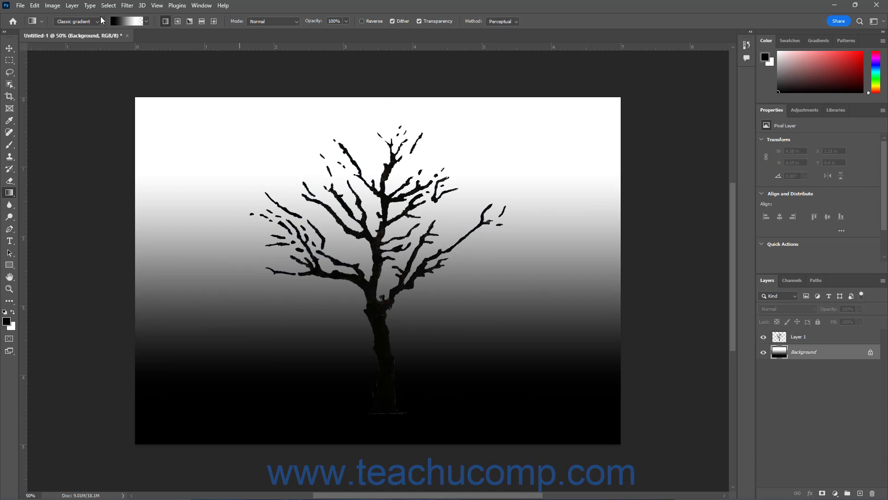
pyautogui.click(35, 5)
pyautogui.click(69, 14)
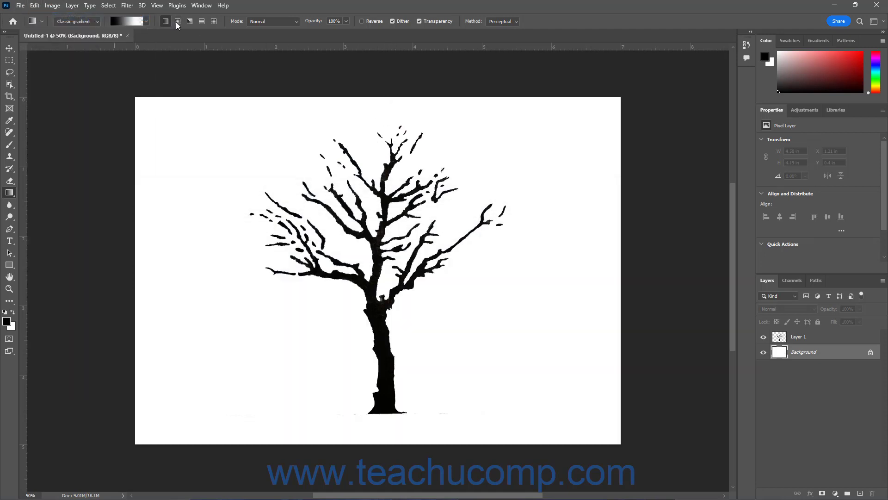
# Step: Try a radial classic gradient on the Background layer from the trunk's base to the canvas's upper edge, and undo it
pyautogui.click(177, 21)
pyautogui.moveTo(381, 412); pyautogui.dragTo(376, 100)
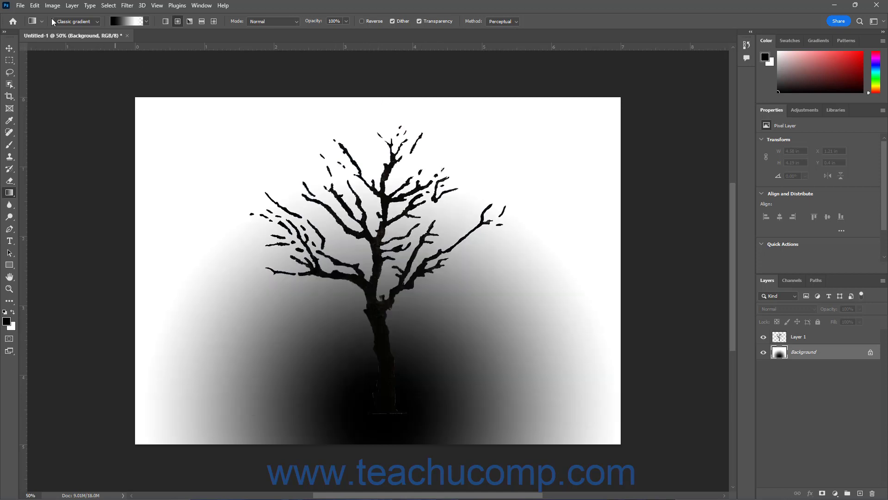
pyautogui.click(34, 5)
pyautogui.click(39, 17)
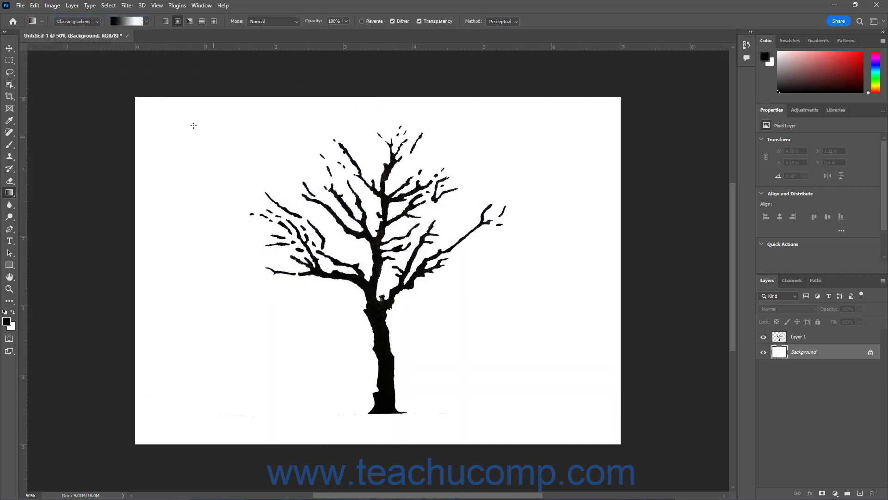
# Step: Restore the linear style and compare the options of Gradient mode with Classic gradient, ending on Classic gradient
pyautogui.click(92, 21)
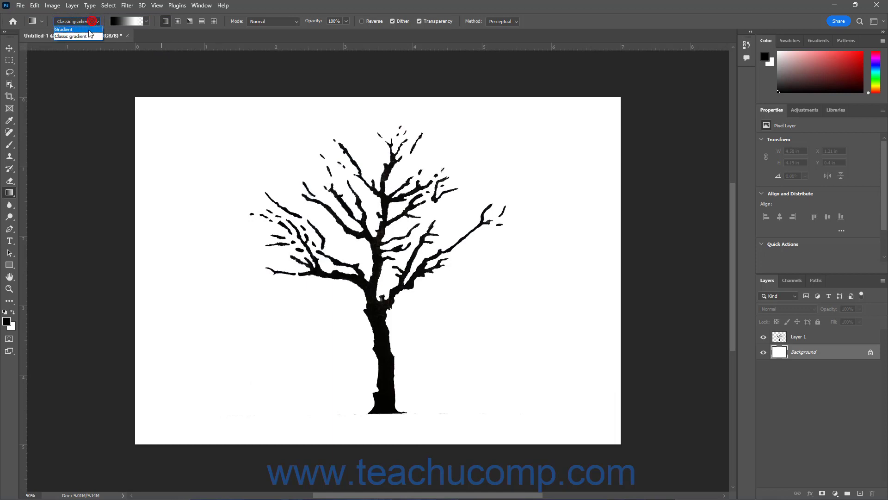
pyautogui.click(89, 30)
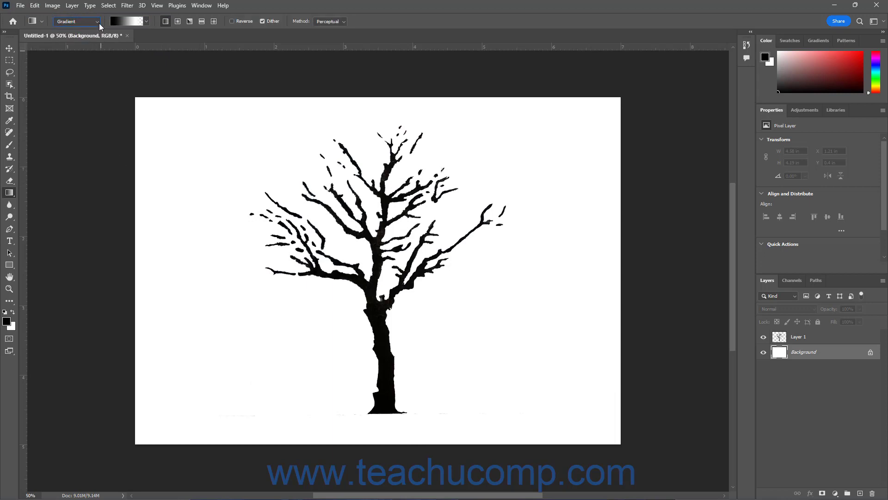
pyautogui.click(98, 22)
pyautogui.click(87, 38)
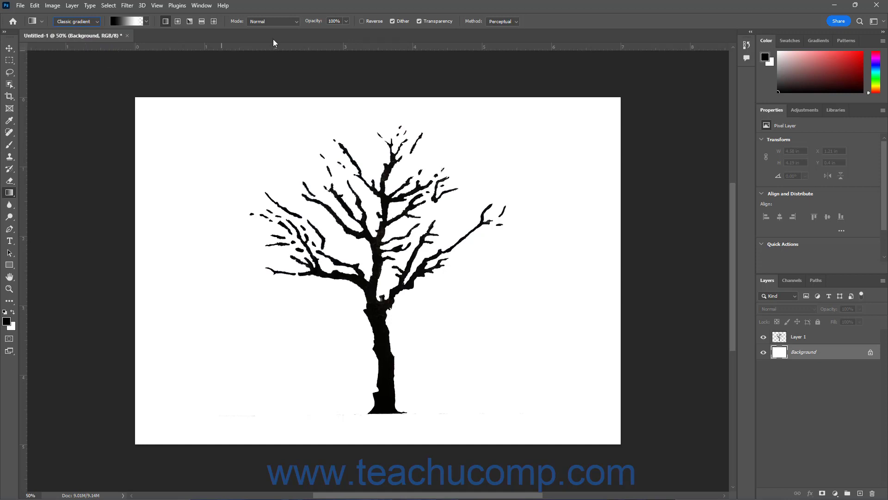
# Step: Examine the classic gradient's blending mode choices and its opacity setting without changing them
pyautogui.click(296, 23)
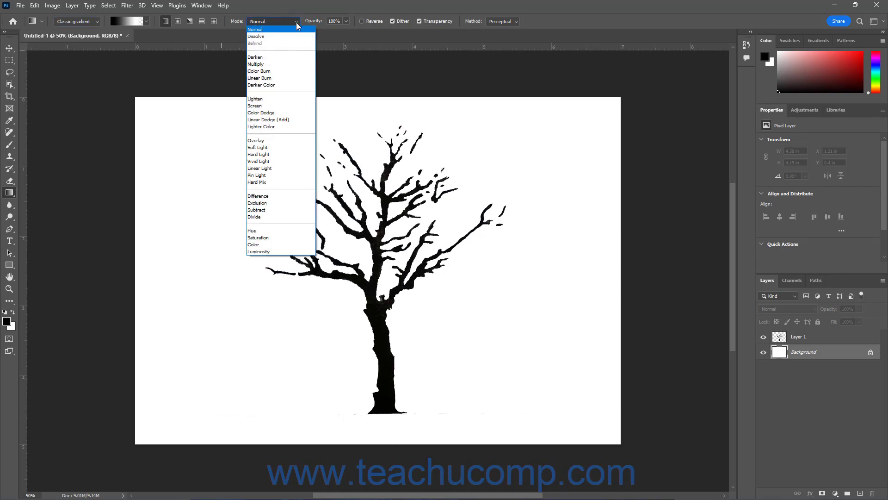
pyautogui.click(296, 22)
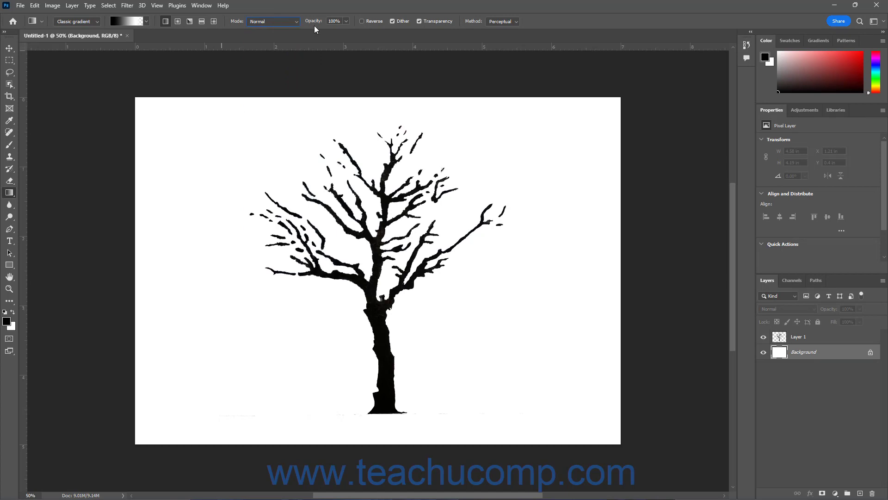
pyautogui.click(346, 22)
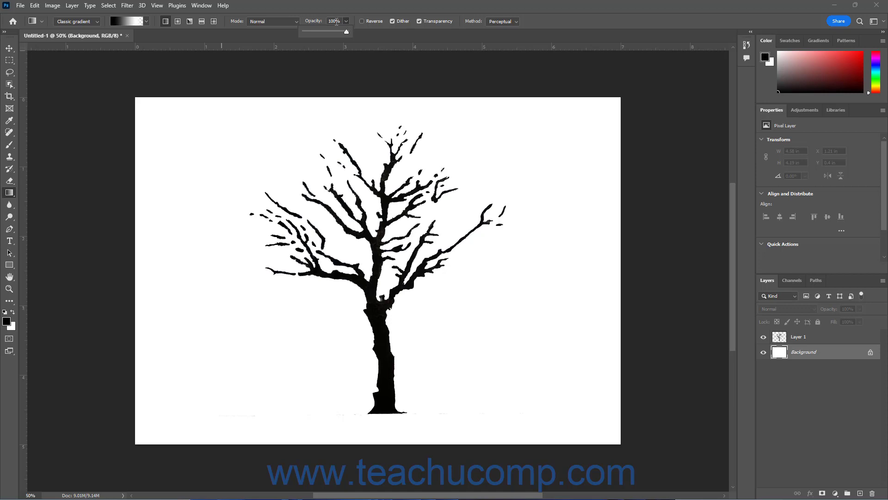
pyautogui.click(331, 21)
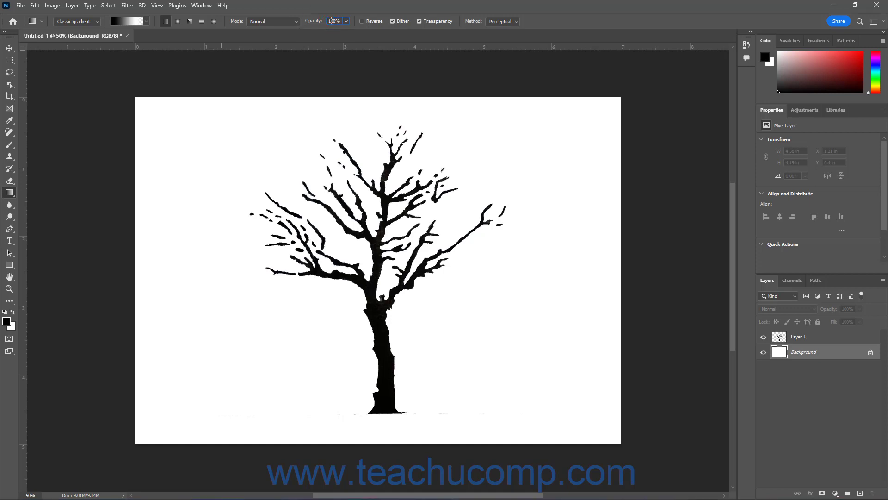
# Step: Set the mode back to Gradient and draw a vertical linear gradient from the trunk's base to the canvas's upper edge
pyautogui.click(97, 21)
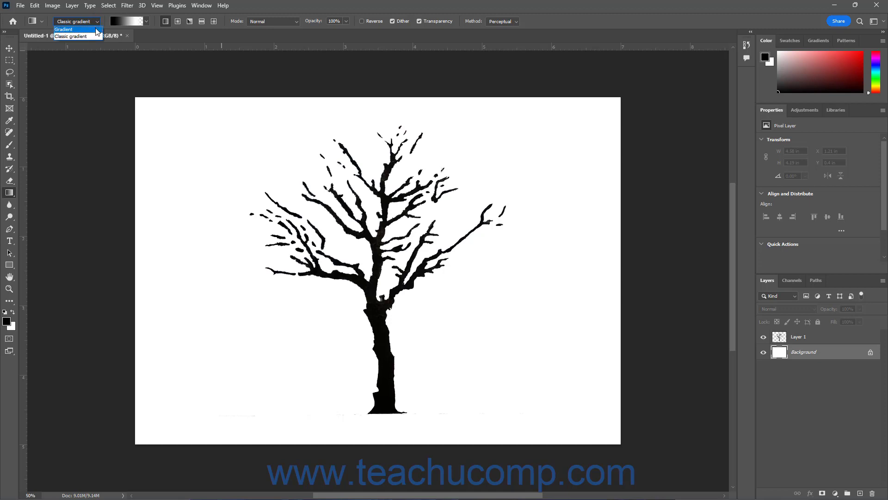
pyautogui.click(95, 29)
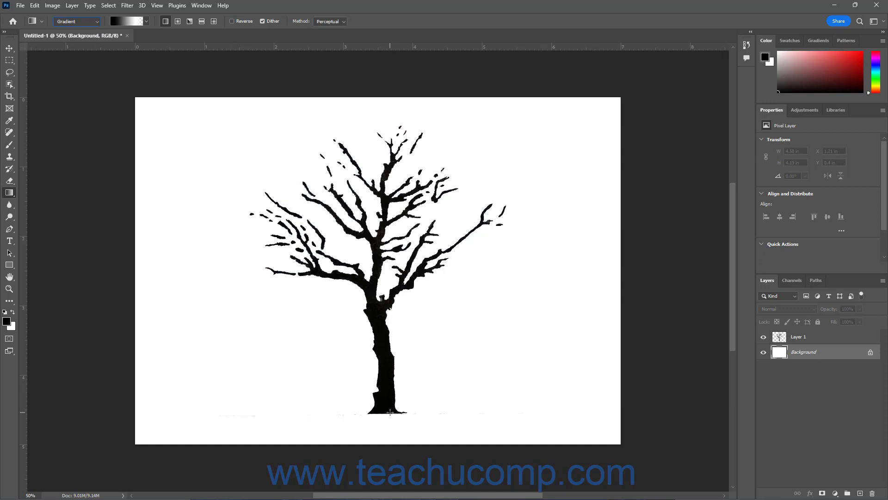
pyautogui.moveTo(385, 413); pyautogui.dragTo(385, 97)
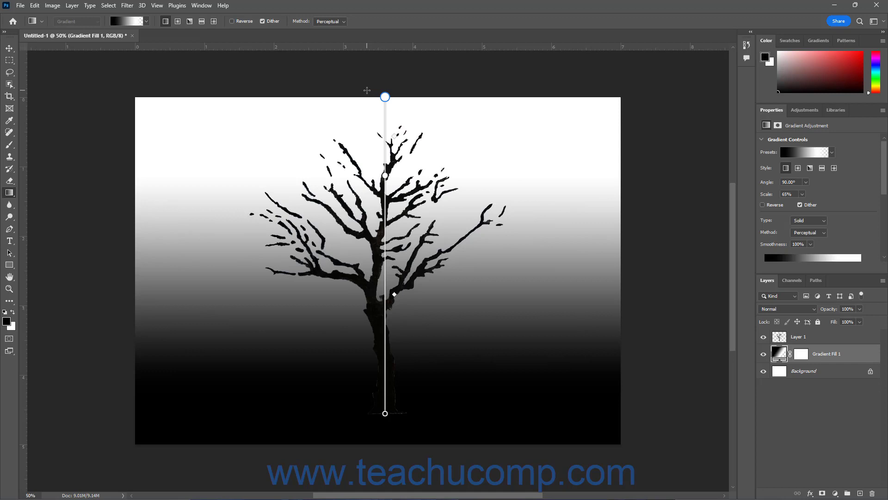
# Step: Try reversing the gradient fill's colors, restore their original order, and delete the Gradient Fill 1 layer
pyautogui.click(246, 21)
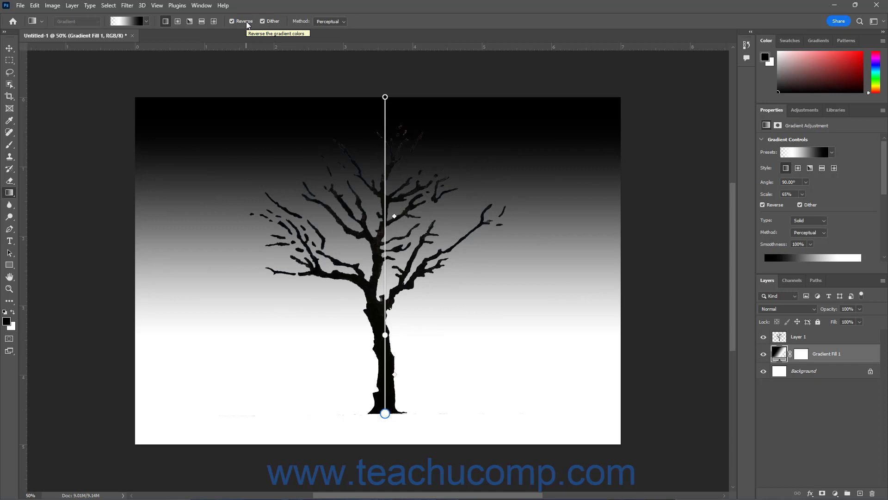
pyautogui.click(246, 21)
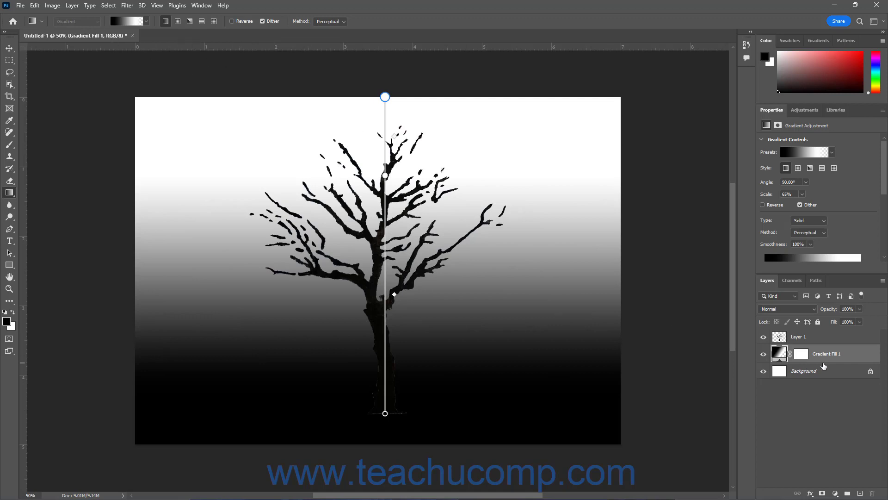
pyautogui.click(871, 494)
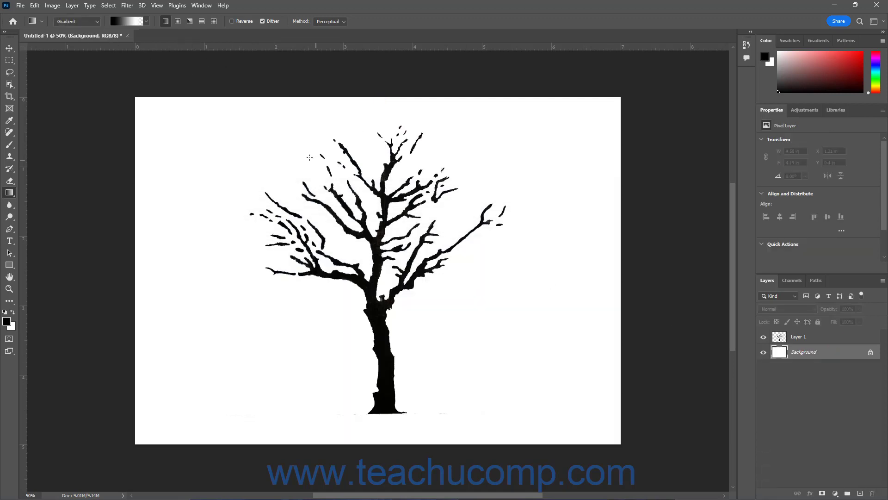
# Step: Examine the tool options offered for Classic gradient, including Transparency, and return to Gradient mode
pyautogui.click(74, 21)
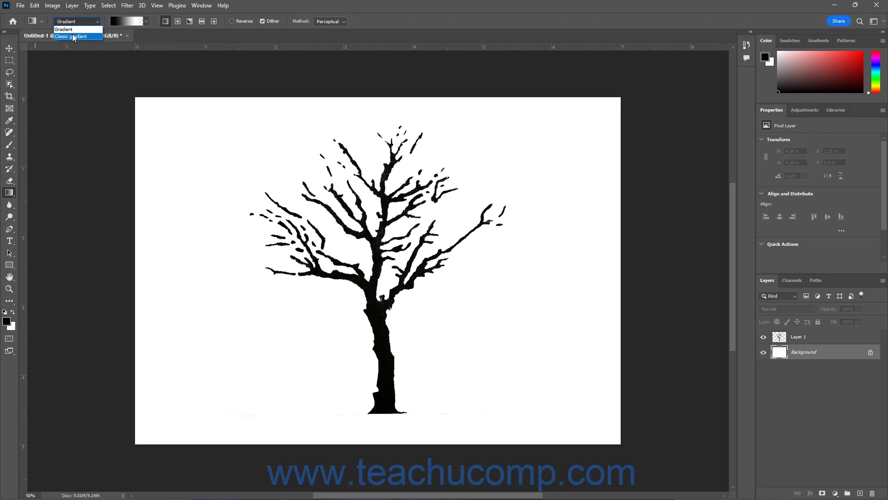
pyautogui.click(72, 34)
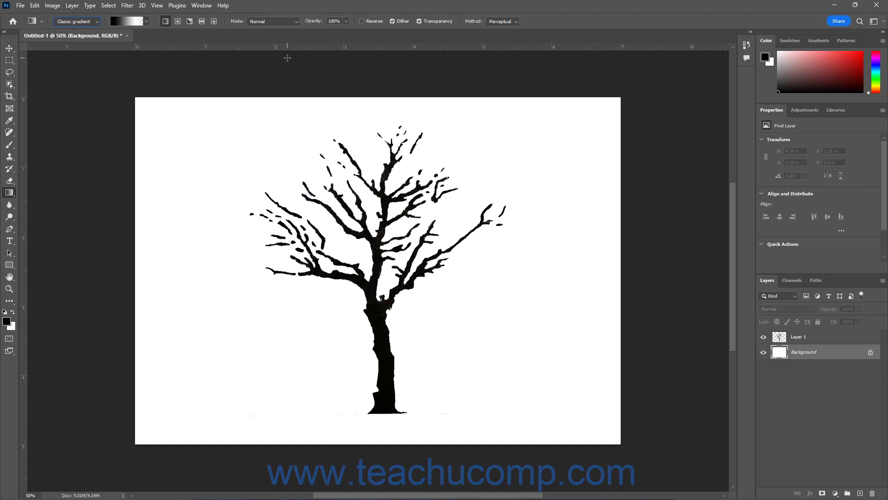
pyautogui.click(89, 21)
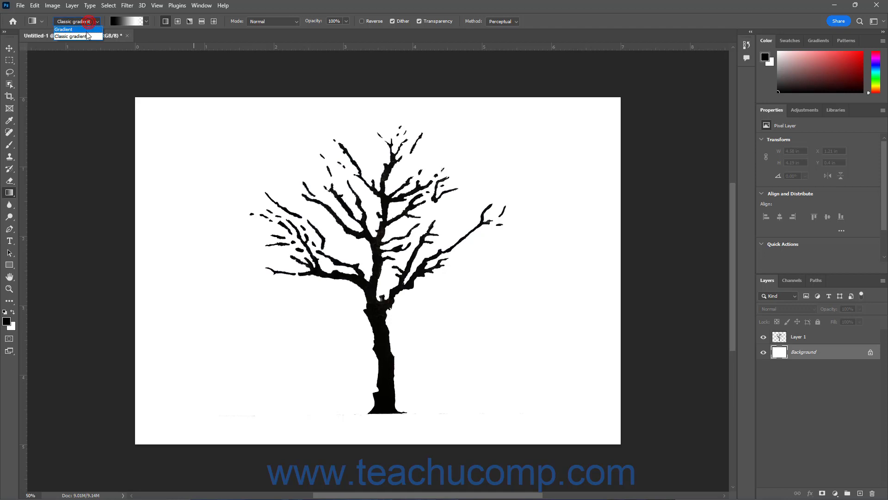
pyautogui.click(87, 31)
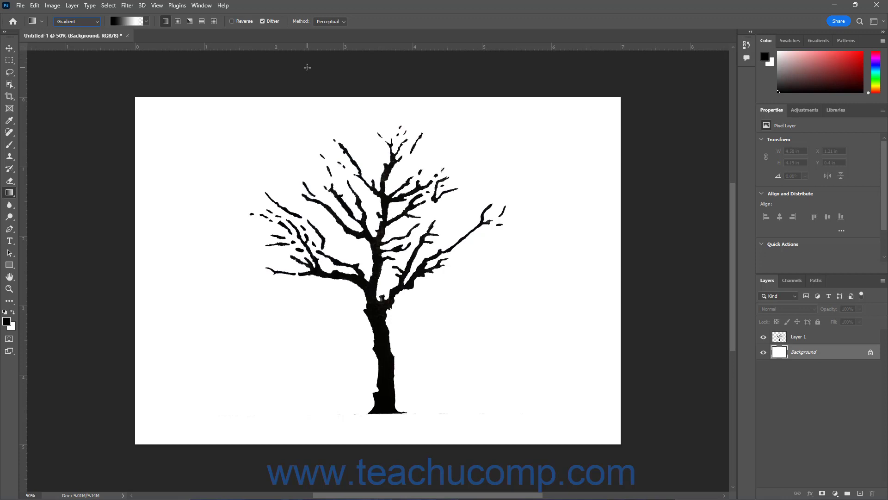
# Step: Using the Perceptual method, draw a vertical linear gradient from the trunk's base to the canvas's upper edge and show its properties
pyautogui.click(343, 21)
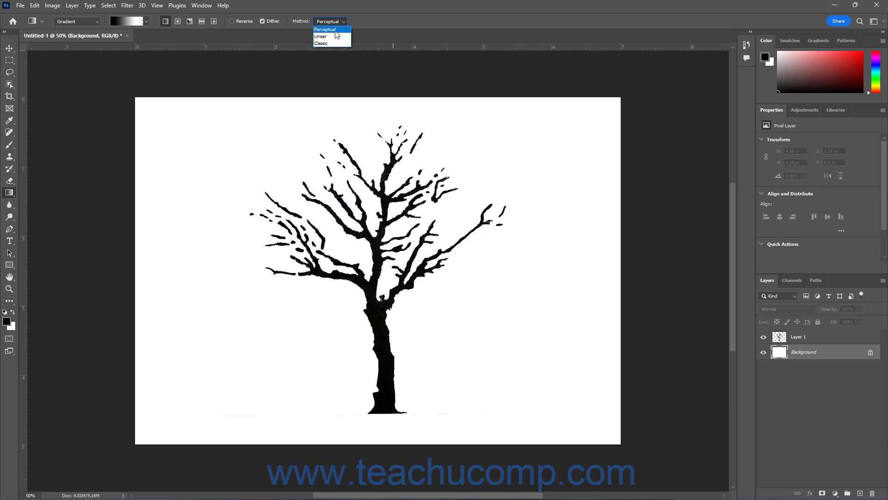
pyautogui.click(336, 30)
pyautogui.moveTo(384, 413); pyautogui.dragTo(385, 322)
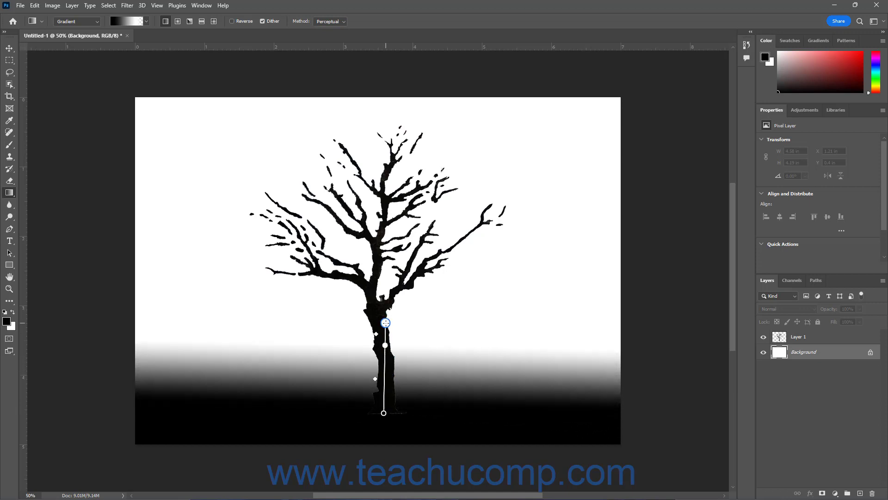
pyautogui.moveTo(386, 322)
pyautogui.mouseDown()
pyautogui.moveTo(407, 327)
pyautogui.moveTo(456, 371)
pyautogui.moveTo(443, 353)
pyautogui.moveTo(384, 332)
pyautogui.mouseUp()
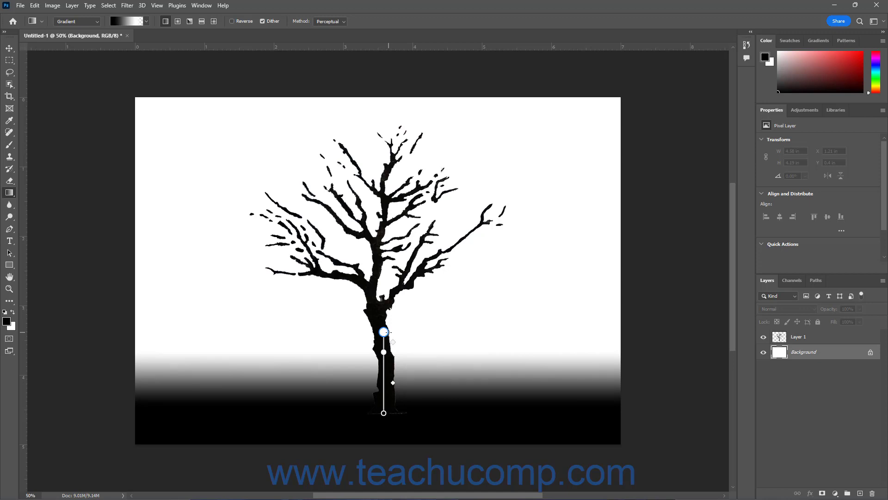
pyautogui.moveTo(384, 331); pyautogui.dragTo(383, 96)
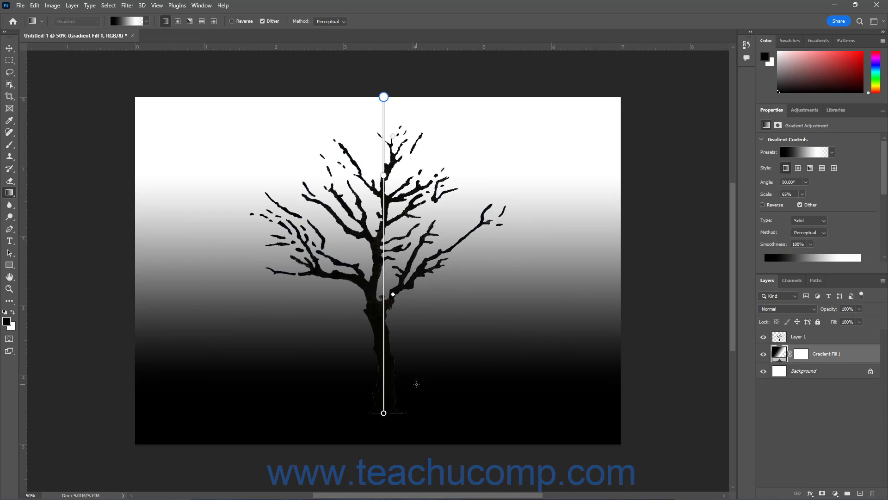
pyautogui.click(773, 110)
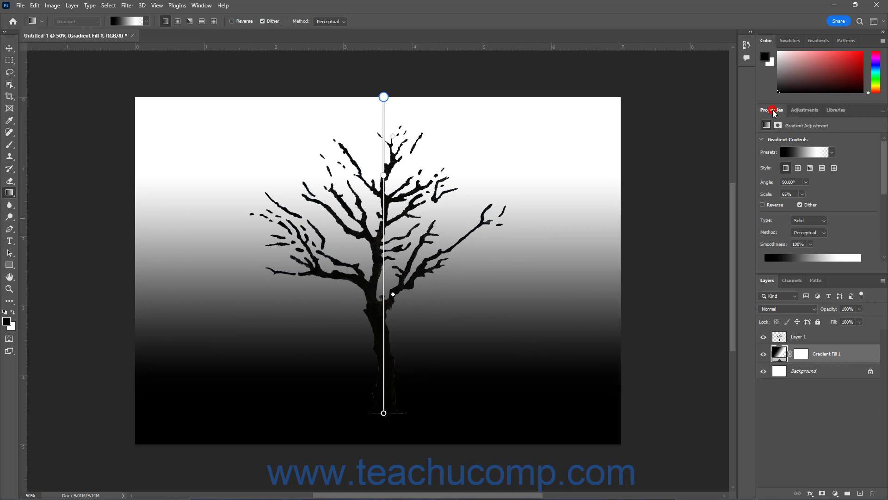